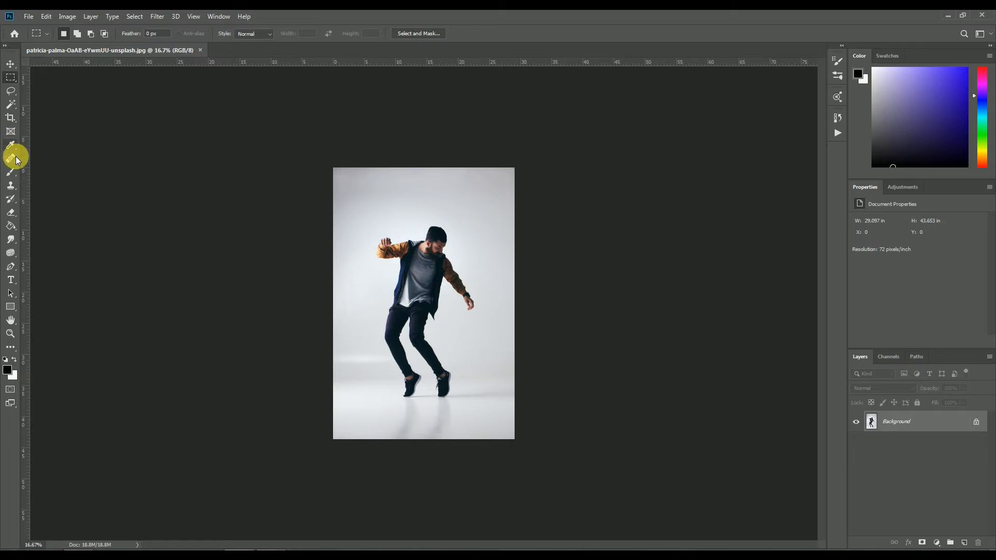
Crop with a 5:5 ratio, enlarging the canvas to a square of about 47.15 in around the whole photo
click(11, 118)
text(5)
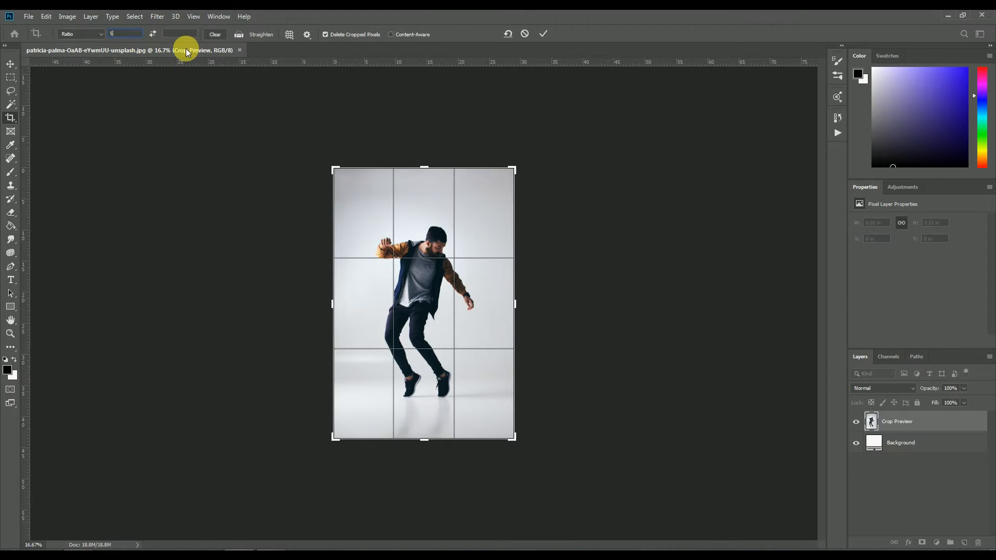
text(5)
drag(512, 392, 536, 415)
drag(311, 191, 286, 165)
drag(563, 442, 575, 452)
double_click(422, 303)
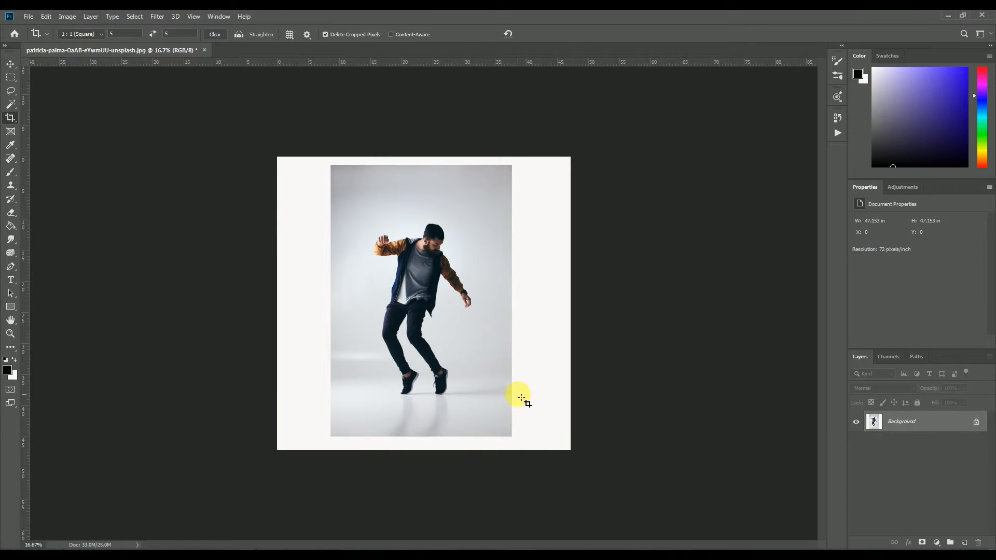
Select the backdrop around the man with the Magic Wand, and add the missed backdrop areas with rectangular marquees
ctrl+click(409, 299)
click(9, 106)
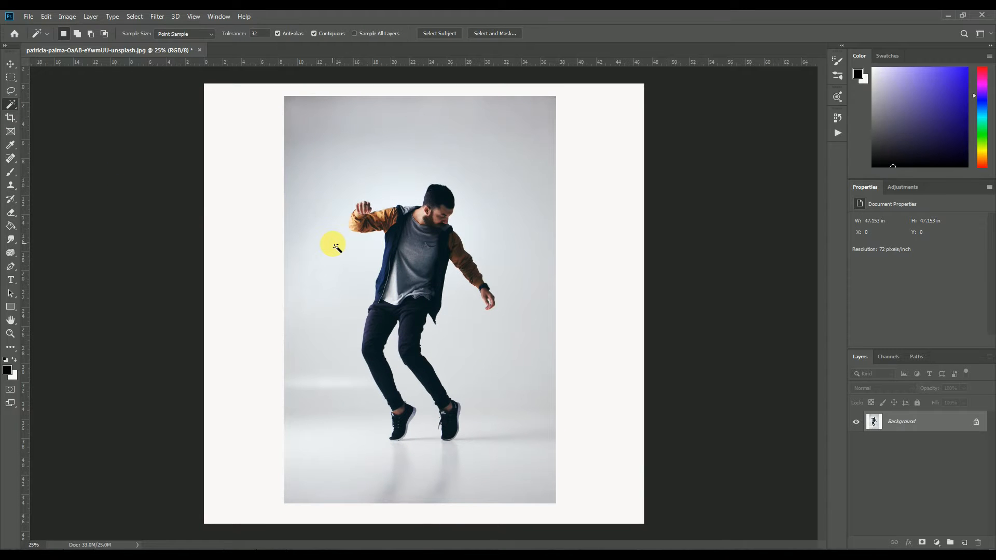
click(336, 247)
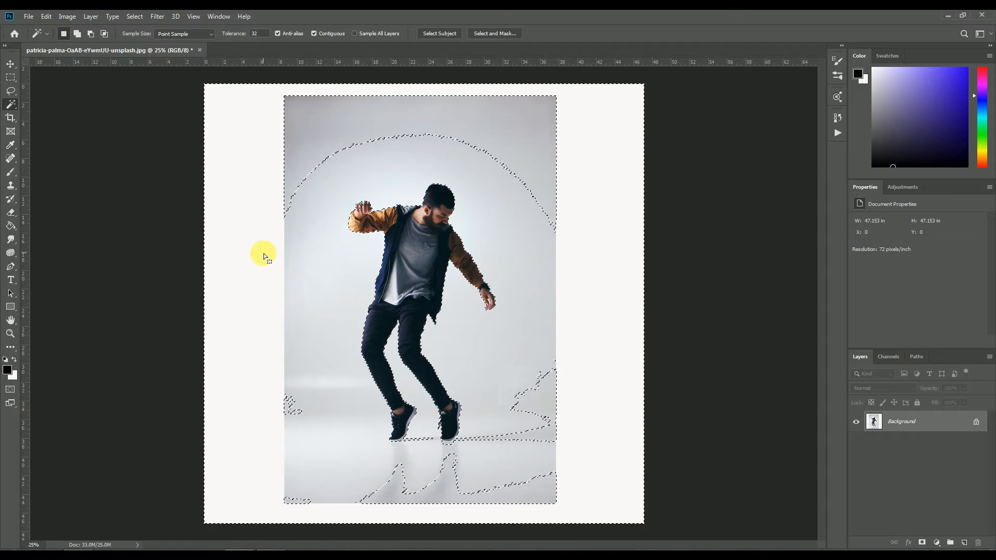
key(m)
key(shift)
drag(272, 84, 456, 122)
drag(484, 88, 597, 239)
drag(480, 349, 559, 457)
drag(534, 506, 314, 440)
drag(263, 328, 326, 527)
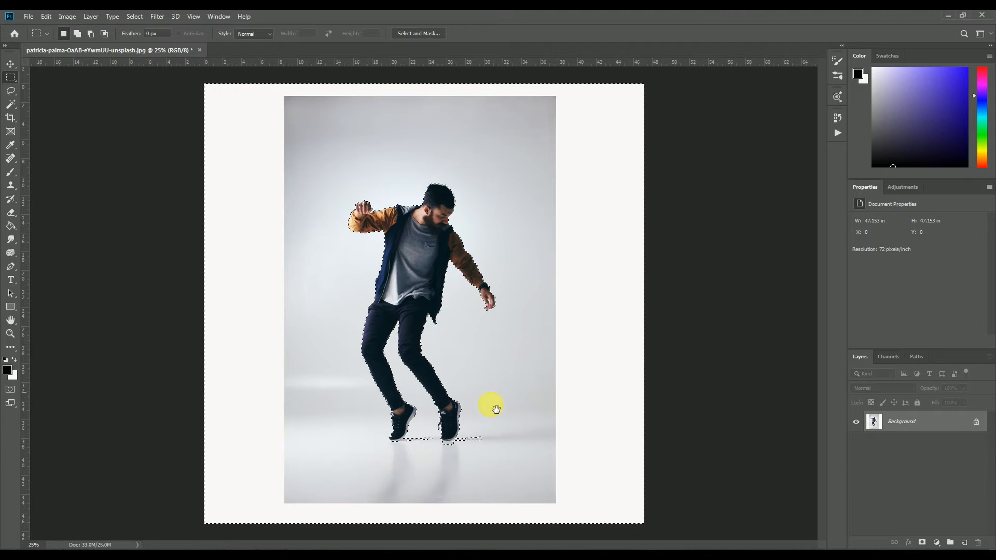
Add the leftover floor shadow patches beside and below both shoes to the backdrop selection with the Lasso
ctrl+click(487, 438)
ctrl+click(487, 439)
ctrl+click(487, 438)
ctrl+click(504, 403)
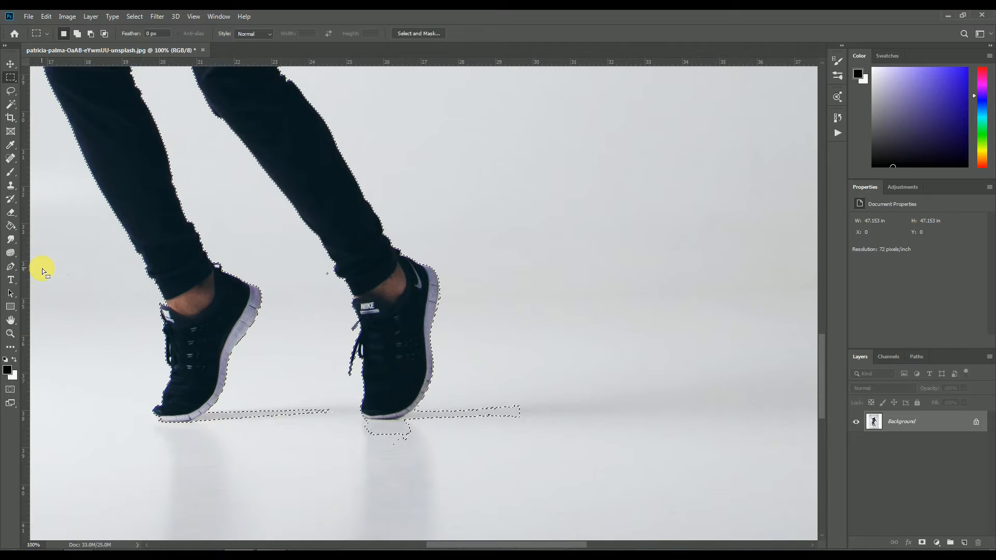
click(10, 91)
drag(213, 413, 203, 416)
drag(280, 396, 275, 399)
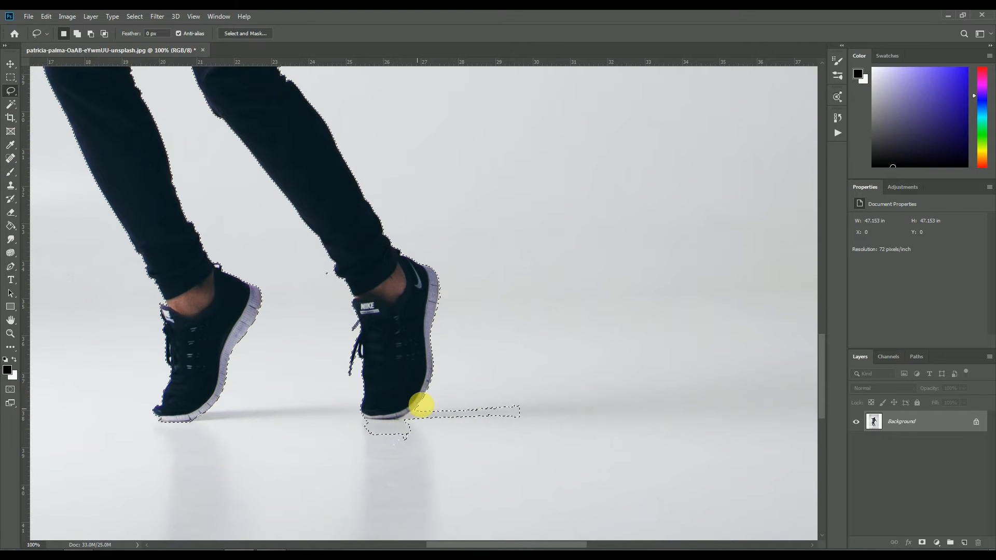
drag(495, 387, 493, 388)
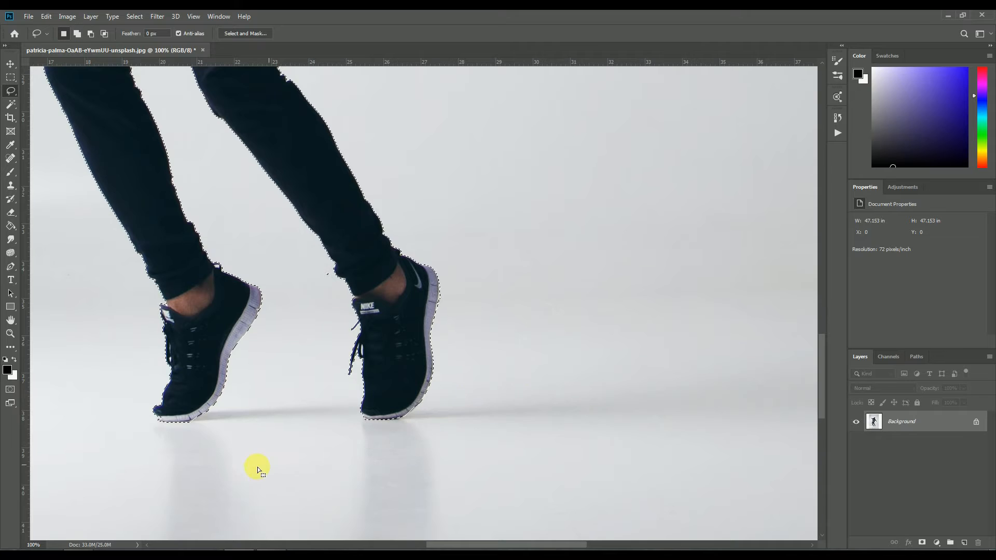
Add the small gap between the fingers of the man's lowered hand to the backdrop selection
scroll(208, 465, up, 2)
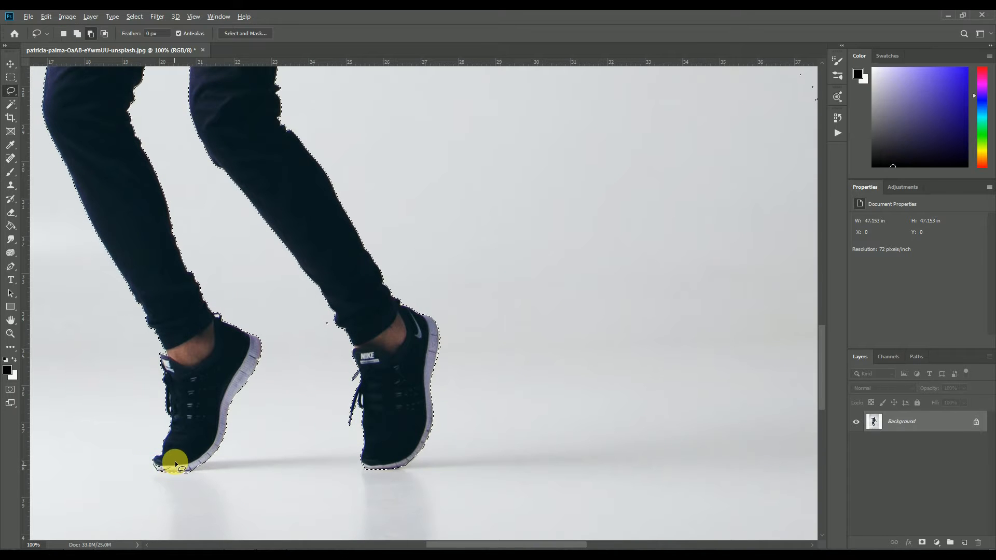
scroll(311, 450, up, 10)
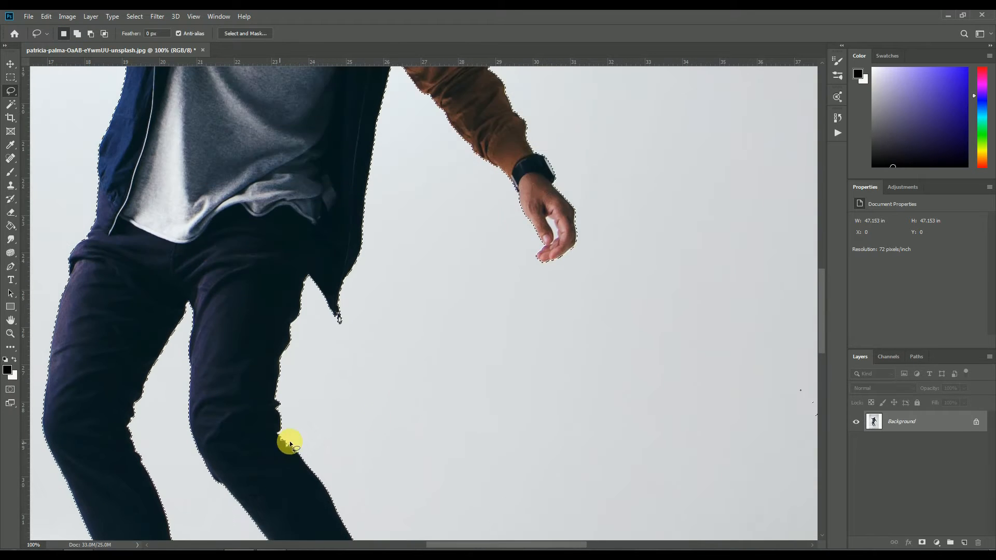
scroll(290, 441, up, 5)
drag(548, 450, 547, 452)
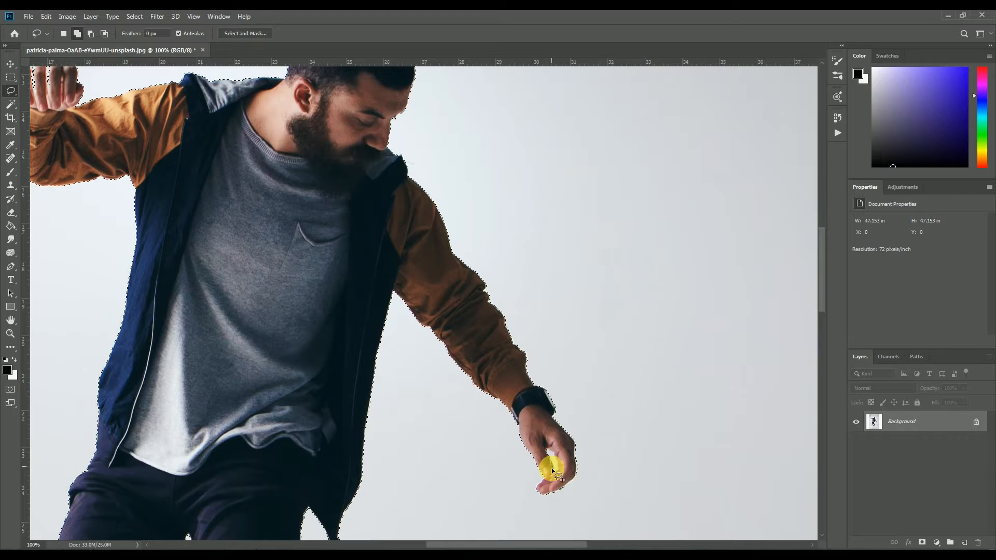
Subtract the fingers and edges of the man's raised hand from the backdrop selection with the Lasso
scroll(320, 379, up, 4)
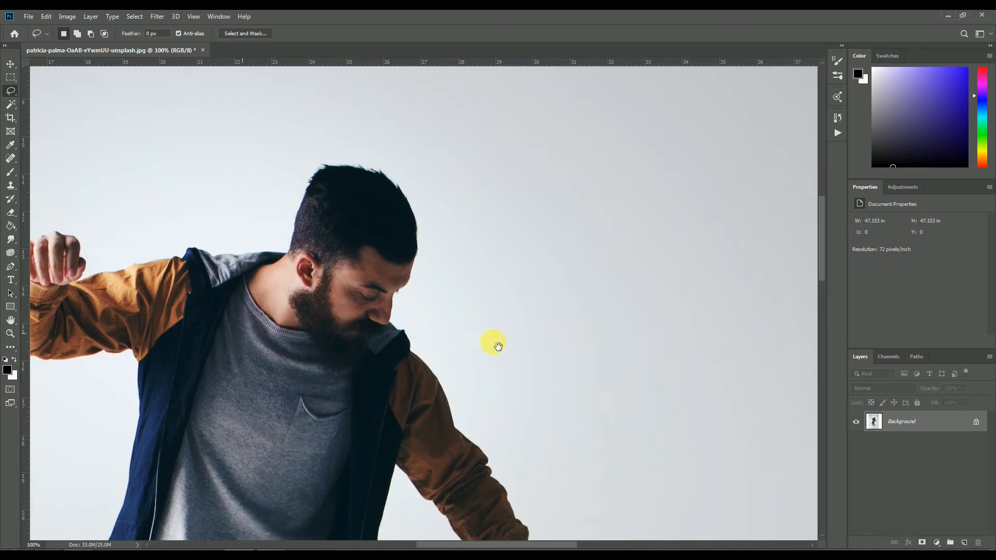
scroll(401, 317, left, 5)
scroll(307, 275, up, 1)
key(alt)
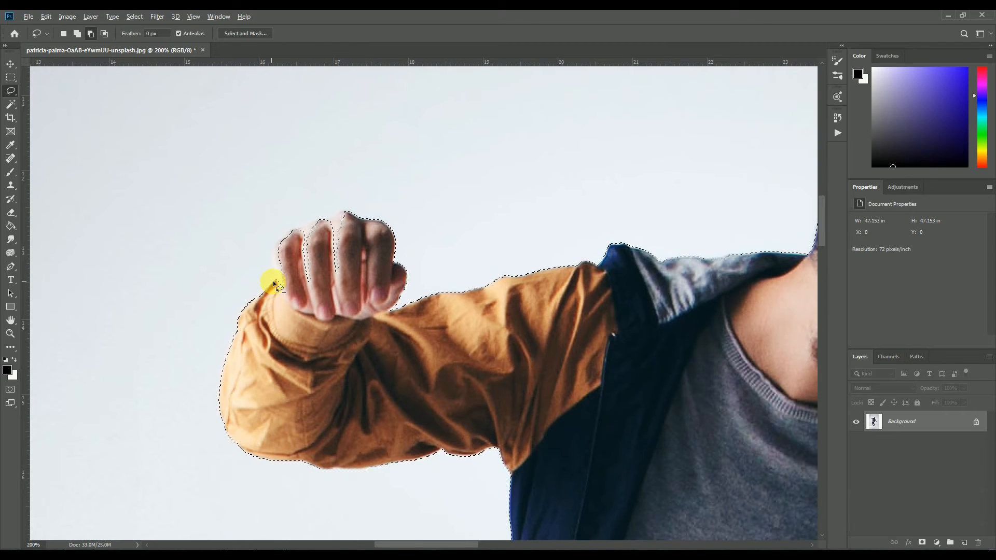
drag(280, 277, 276, 247)
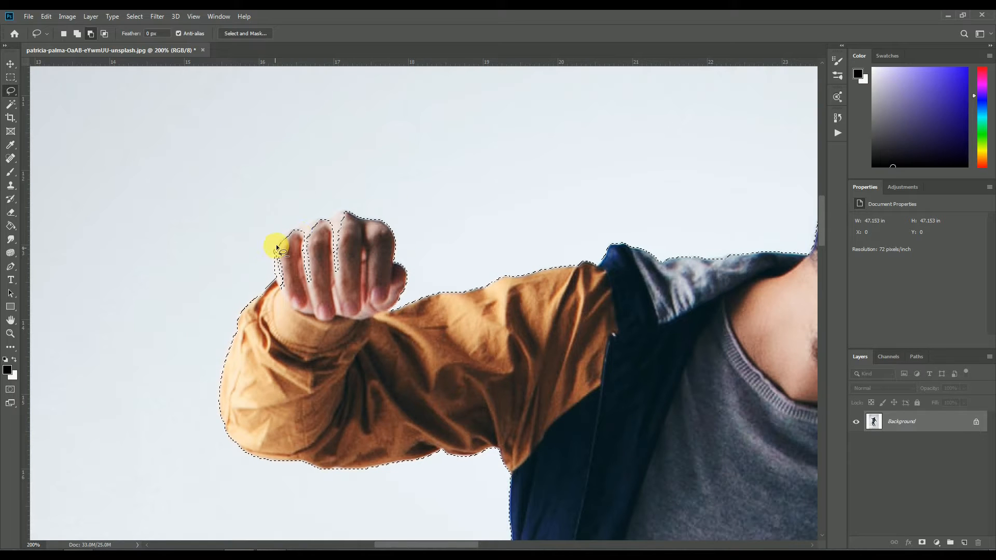
mouse_move(386, 272)
mouse_down()
mouse_move(302, 343)
mouse_move(278, 303)
mouse_move(294, 230)
mouse_move(311, 226)
mouse_move(313, 299)
mouse_up()
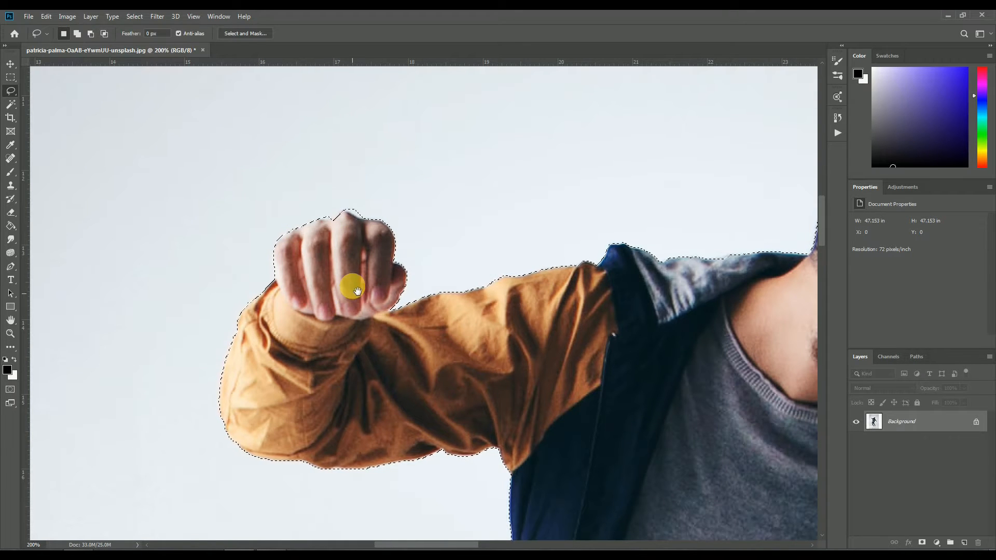
scroll(342, 250, down, 8)
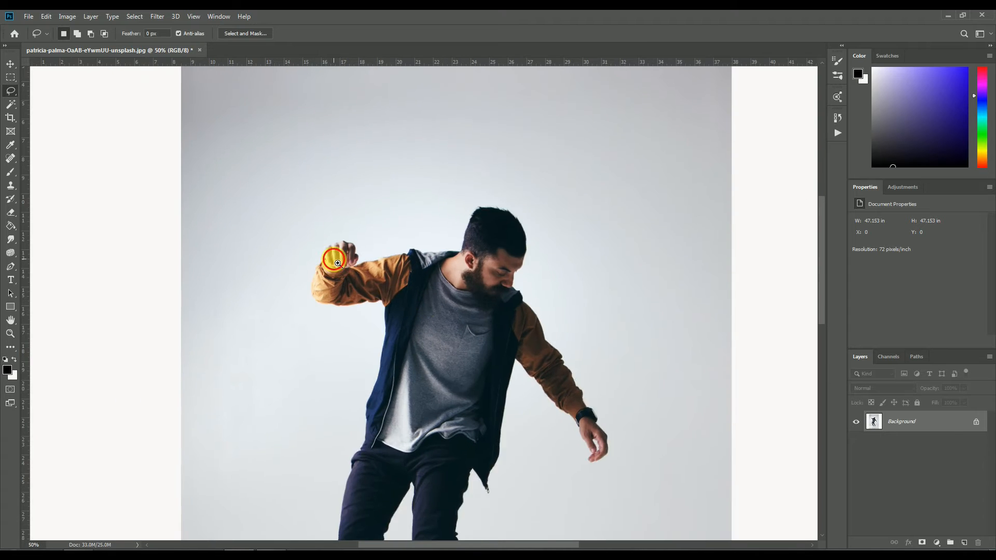
scroll(334, 257, up, 3)
mouse_move(374, 194)
mouse_down()
mouse_move(371, 187)
mouse_move(393, 207)
mouse_move(391, 231)
mouse_up()
scroll(391, 231, down, 4)
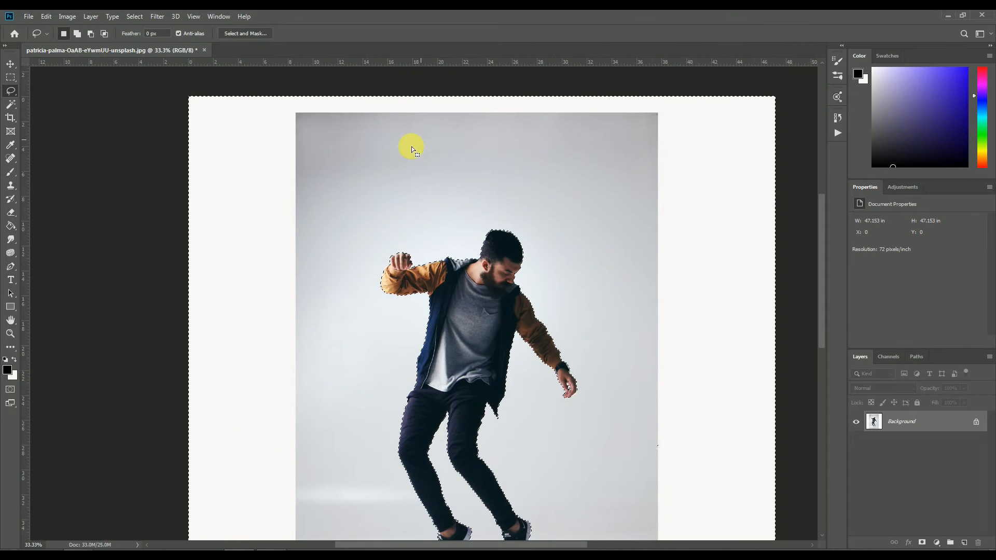
Open the selection in Select and Mask, enable High Quality Preview and set Contrast to 30%
click(240, 34)
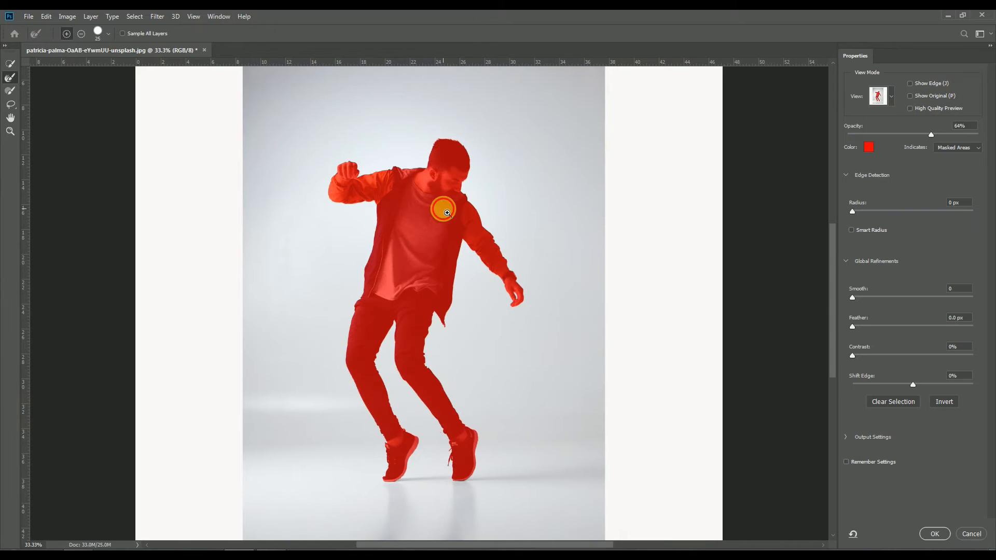
scroll(447, 213, up, 3)
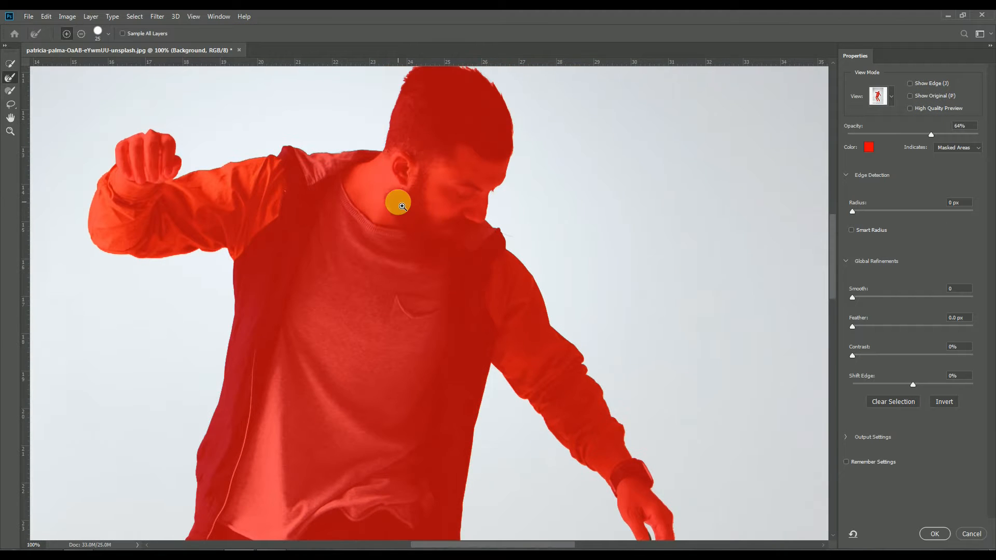
scroll(399, 203, up, 1)
scroll(426, 246, down, 1)
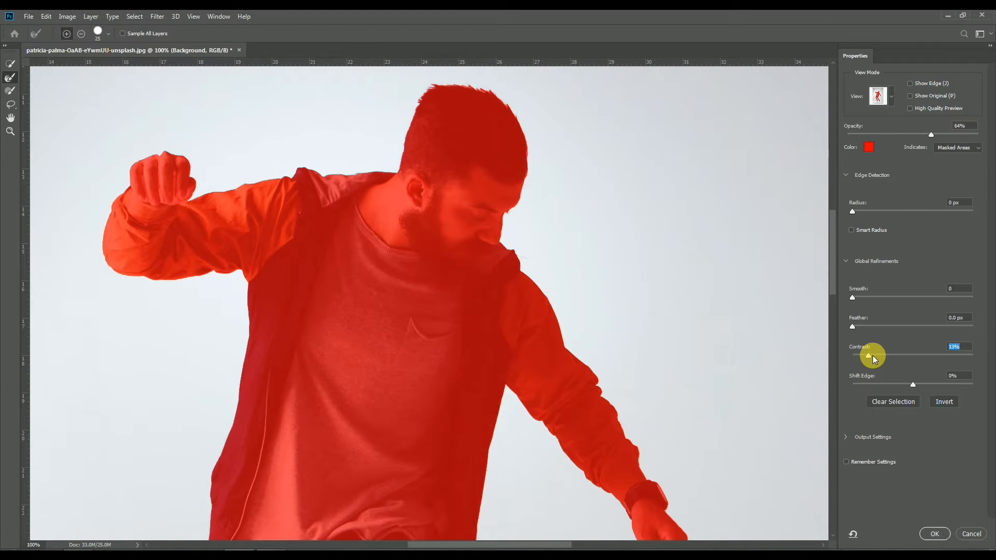
scroll(456, 145, up, 1)
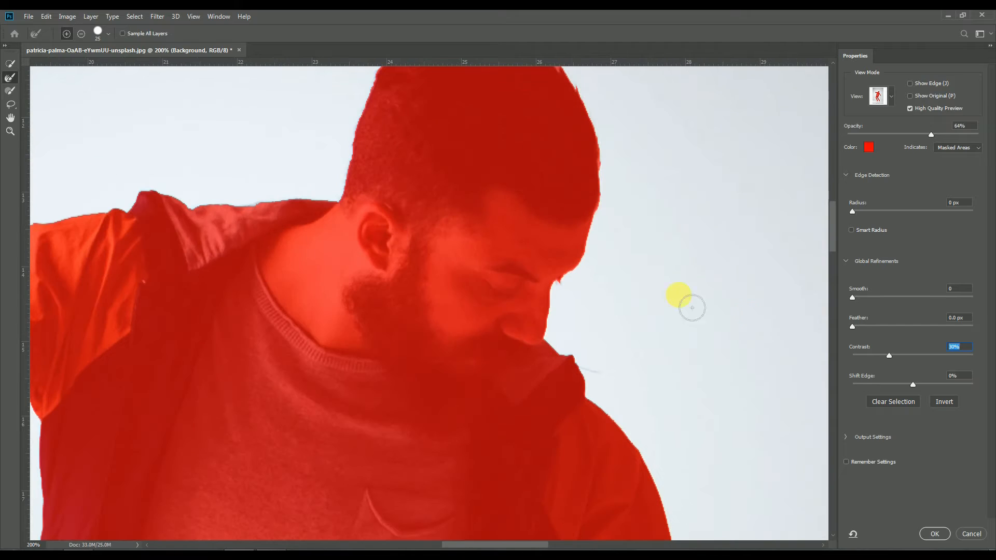
Refine the selection edge with Feather 5.3 px, Contrast 11% and Shift Edge +6%, and apply it
drag(868, 387, 916, 384)
click(898, 385)
drag(863, 356, 849, 355)
drag(890, 327, 886, 327)
mouse_move(853, 356)
mouse_down()
mouse_move(892, 356)
mouse_move(865, 356)
mouse_up()
scroll(670, 284, down, 1)
scroll(266, 251, up, 2)
mouse_move(916, 385)
mouse_down()
mouse_move(937, 385)
mouse_move(917, 386)
mouse_up()
scroll(435, 144, down, 4)
scroll(488, 440, up, 2)
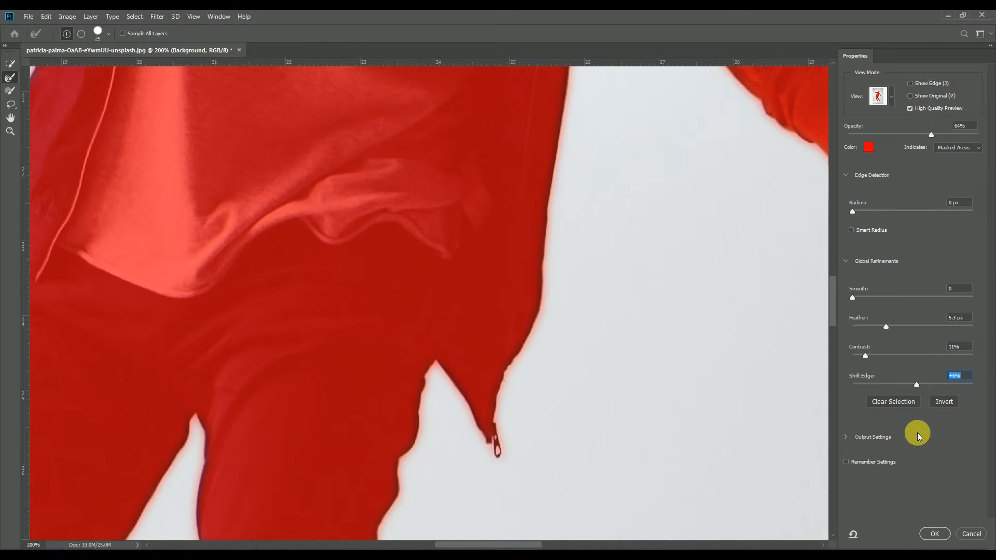
click(934, 534)
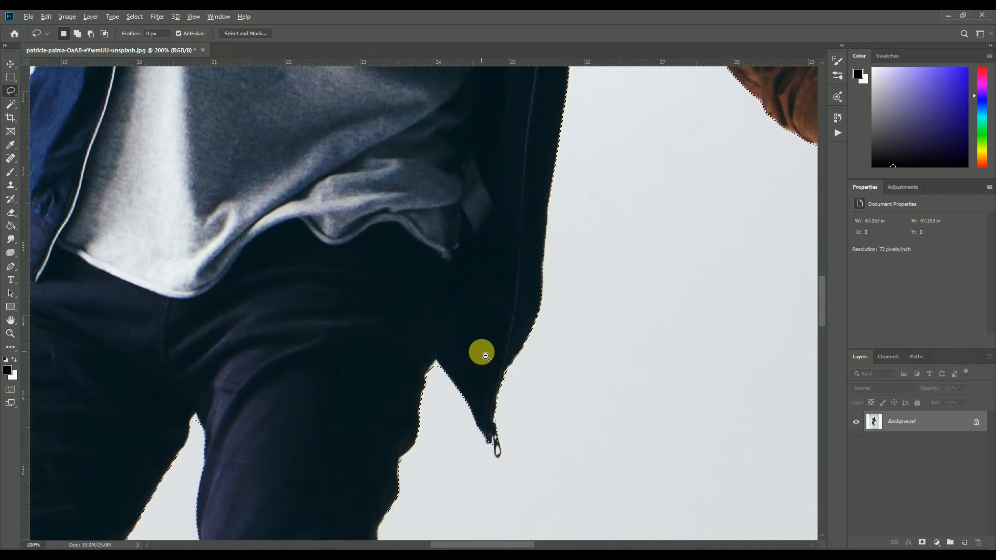
scroll(480, 349, down, 5)
scroll(504, 271, down, 1)
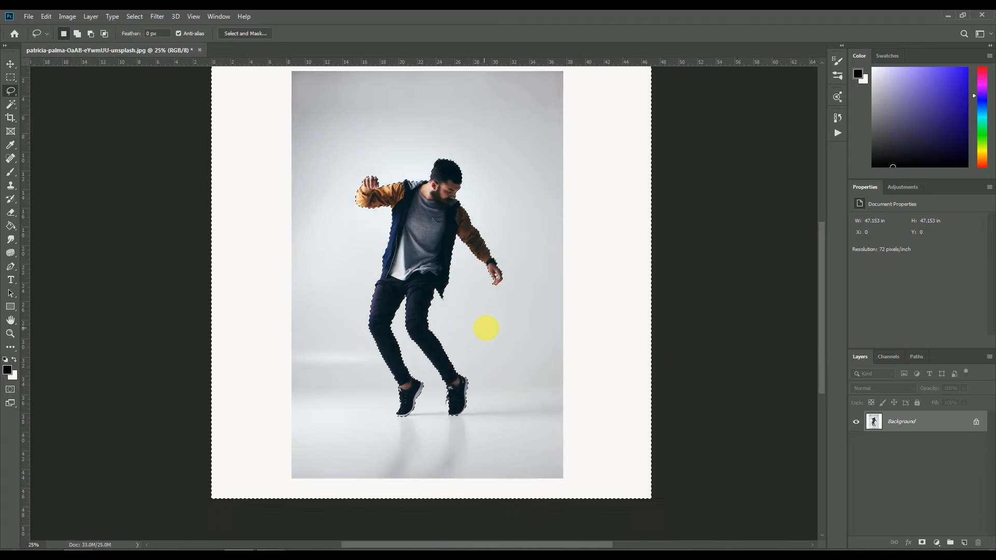
drag(485, 326, 523, 352)
key(ctrl+j)
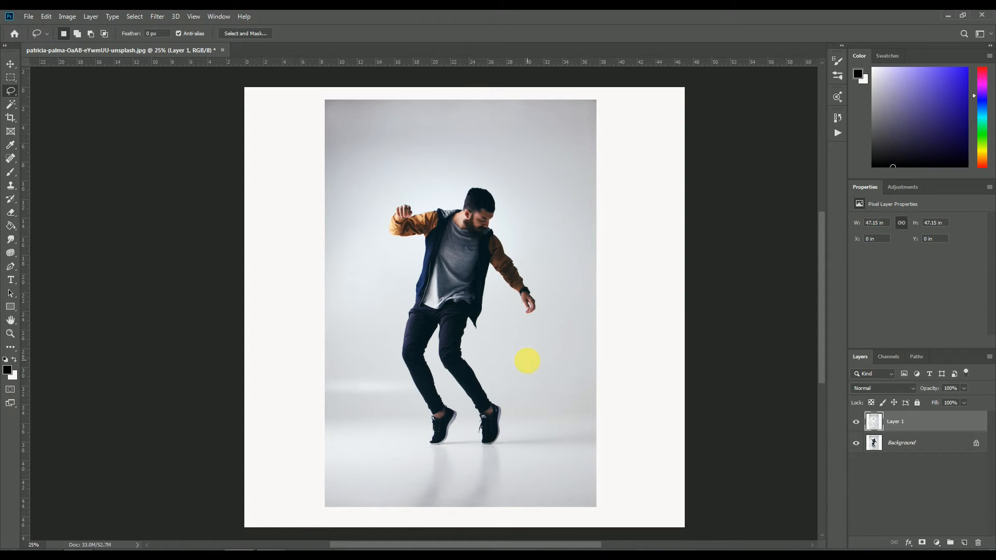
key(ctrl+z)
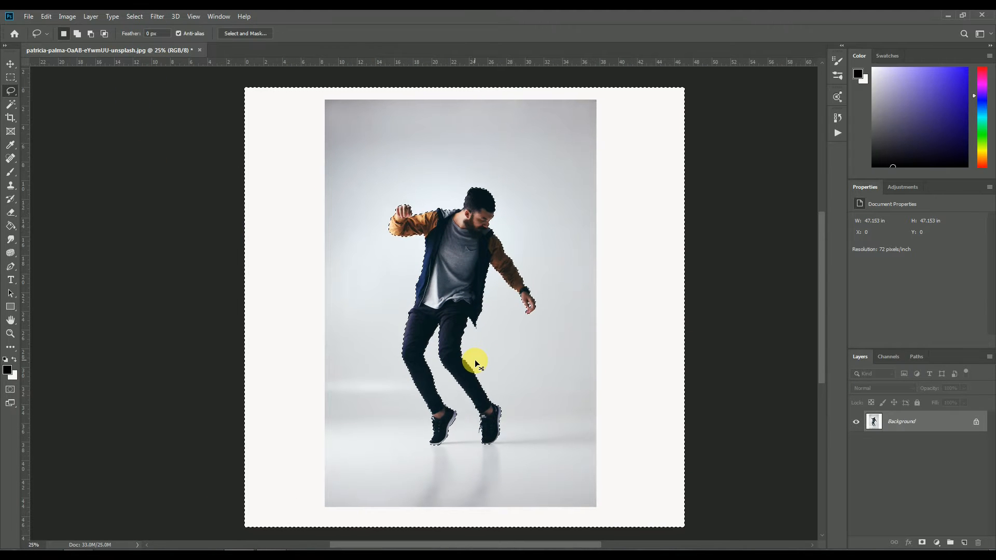
key(ctrl+alt+i)
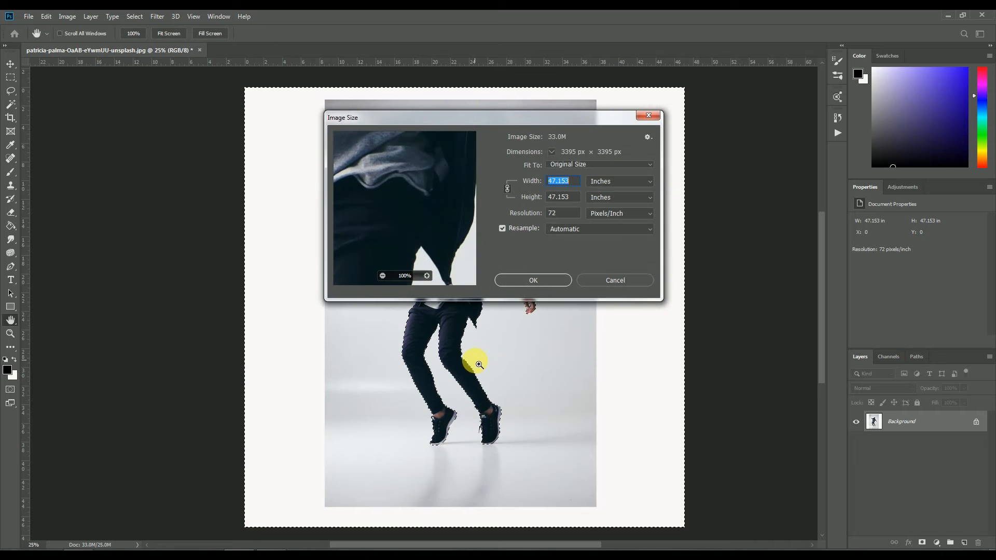
click(602, 284)
key(ctrl+shift+i)
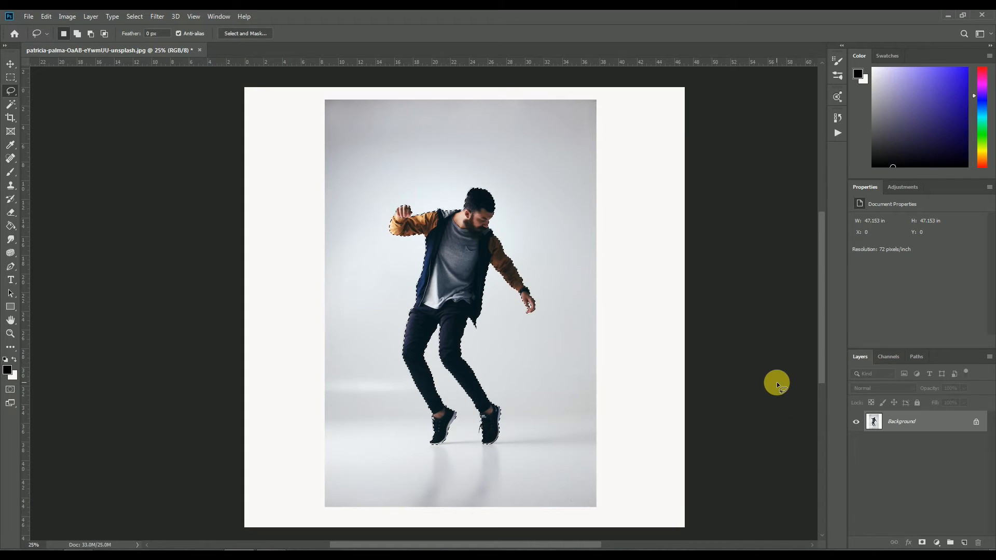
key(ctrl+alt+i)
click(602, 280)
key(ctrl+shift+i)
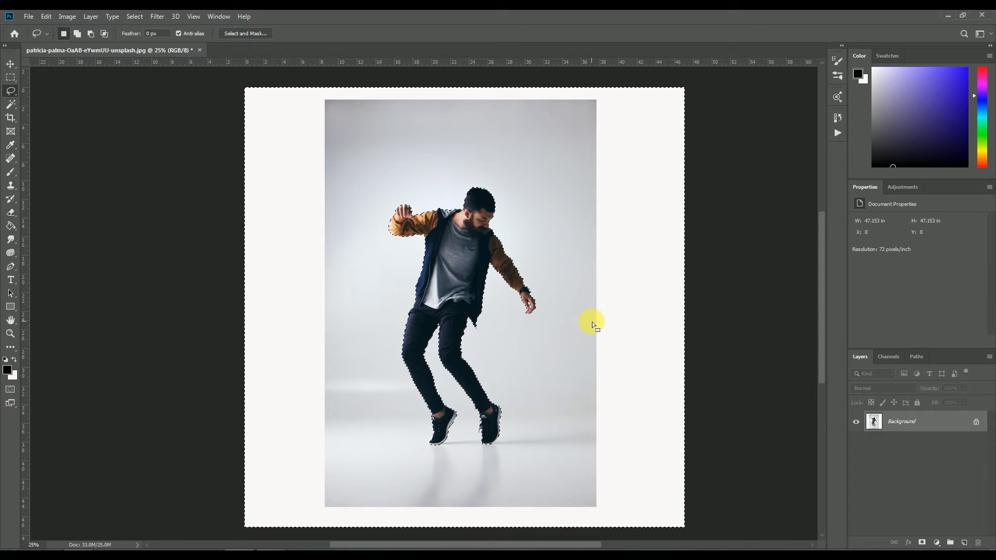
Invert the selection to cover the man and copy him to a new layer
key(ctrl+j)
key(ctrl+z)
key(ctrl+j)
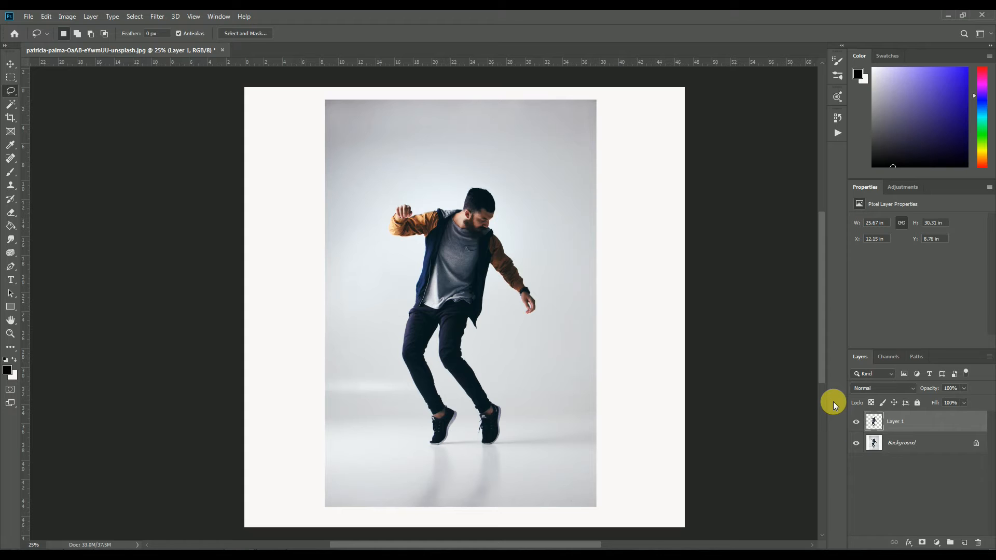
Make the Background layer active and set up a much larger brush with white as the foreground colour
click(884, 447)
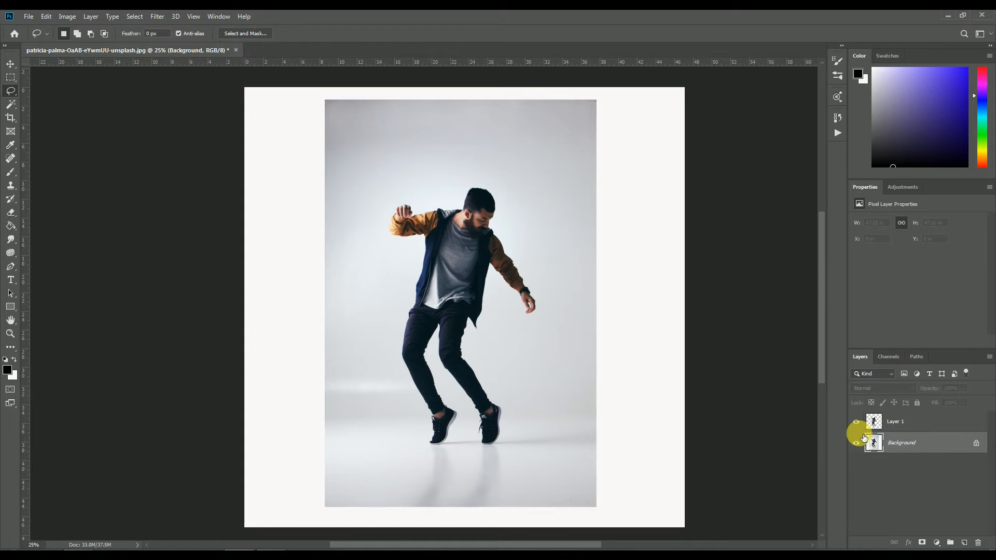
alt+click(552, 374)
ctrl+click(408, 300)
drag(399, 301, 444, 349)
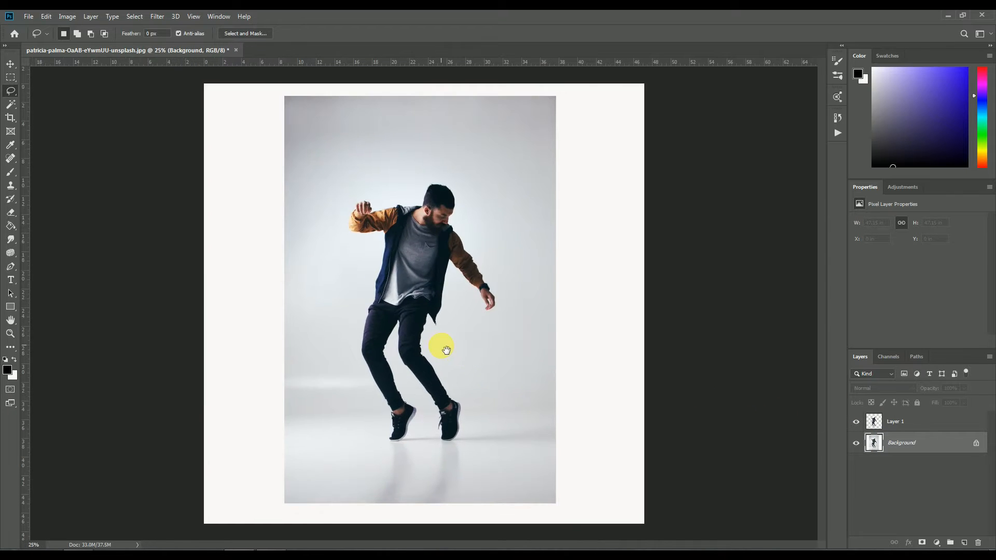
alt+click(434, 347)
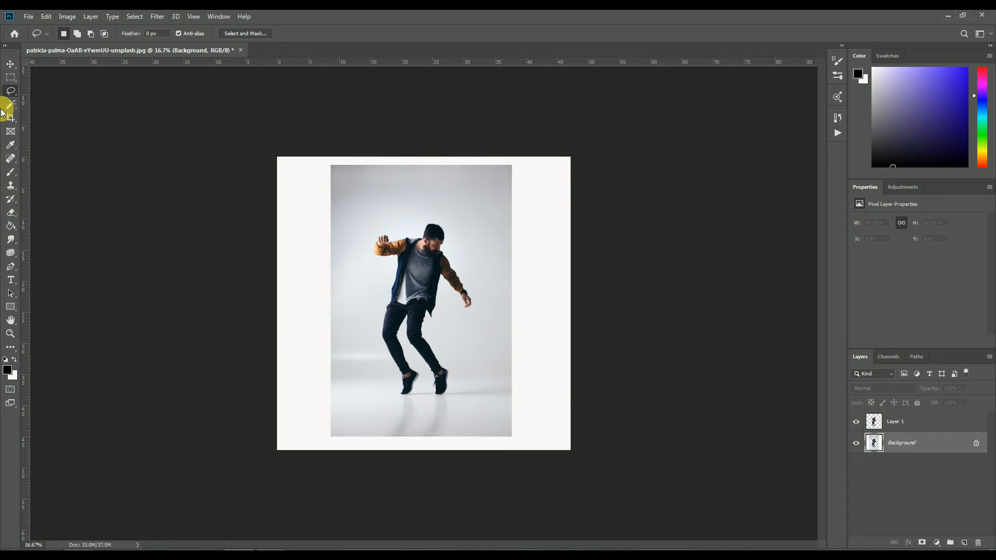
click(13, 358)
click(11, 171)
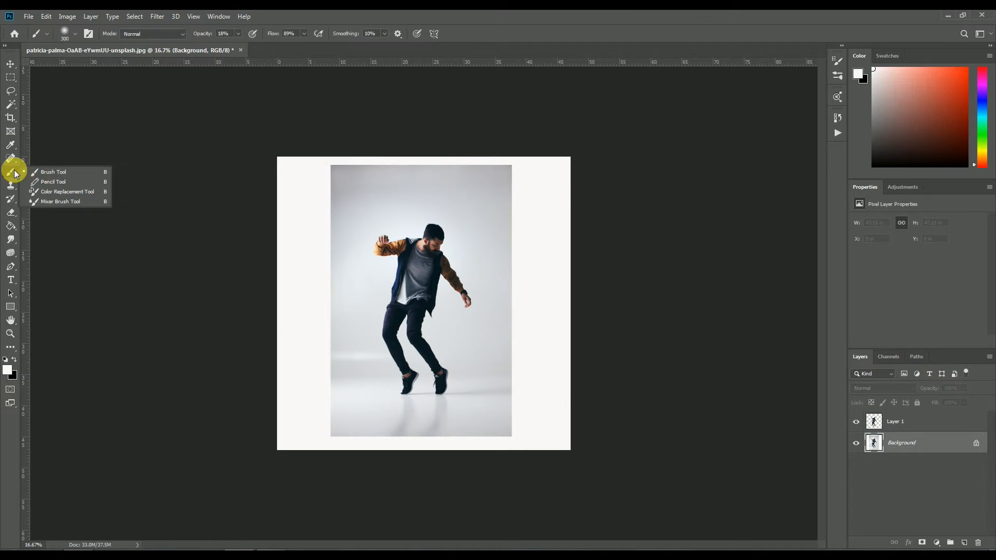
key(bracketright)
key(bracketright)
key(bracketright)
key(bracketright)
key(bracketright)
key(bracketright)
key(bracketright)
key(bracketright)
key(bracketright)
key(bracketright)
key(bracketright)
Paint the entire backdrop on the Background layer white at 100% brush opacity, and restore black as the foreground colour
click(237, 34)
click(264, 45)
mouse_move(314, 166)
mouse_down()
mouse_move(290, 290)
mouse_move(499, 406)
mouse_move(236, 351)
mouse_move(587, 271)
mouse_up()
click(253, 46)
mouse_move(413, 267)
mouse_down()
mouse_move(457, 258)
mouse_move(501, 400)
mouse_move(602, 322)
mouse_up()
mouse_move(541, 273)
mouse_down()
mouse_move(545, 480)
mouse_move(323, 369)
mouse_up()
drag(393, 439, 472, 485)
click(18, 356)
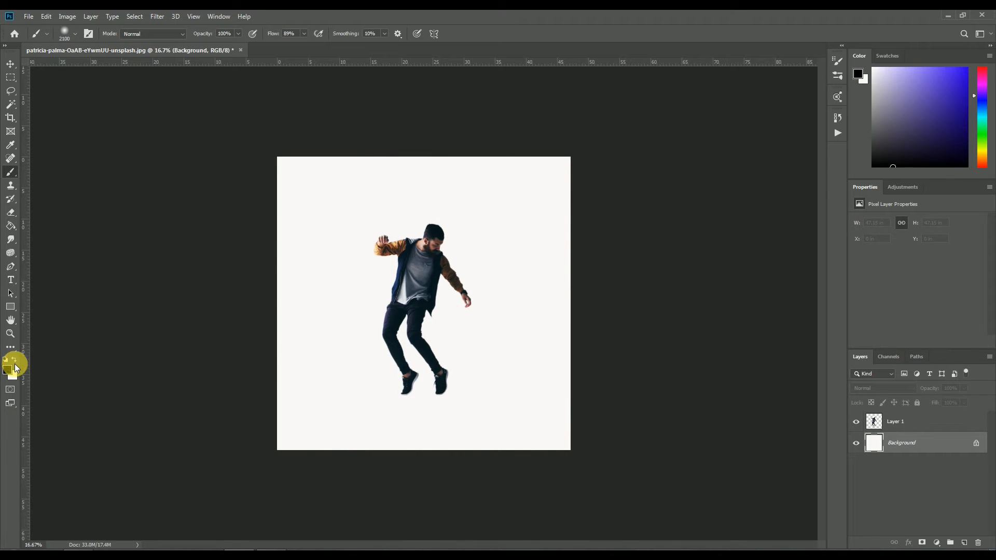
Set the foreground colour to bright blue and paint the outer edges of the Background layer around the man
click(7, 369)
click(796, 163)
click(882, 150)
key(b)
mouse_move(349, 194)
mouse_down()
mouse_move(311, 249)
mouse_move(299, 359)
mouse_move(370, 535)
mouse_move(649, 512)
mouse_move(689, 419)
mouse_move(679, 231)
mouse_move(606, 165)
mouse_move(521, 152)
mouse_move(450, 154)
mouse_move(351, 187)
mouse_move(448, 172)
mouse_move(600, 167)
mouse_up()
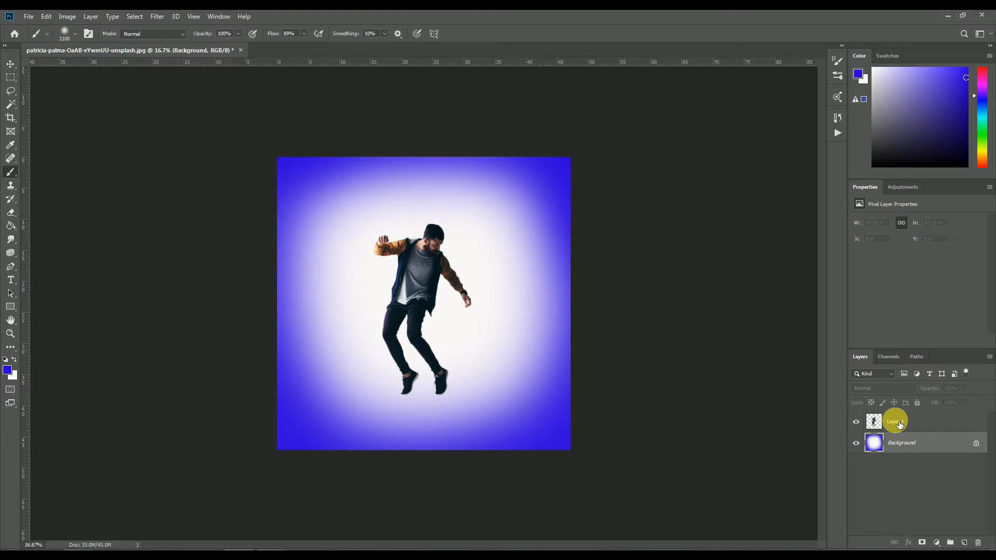
Shift the Background layer's colour with Hue/Saturation, using Hue -65 and Lightness +12
key(ctrl+u)
drag(763, 238, 738, 239)
drag(763, 289, 770, 289)
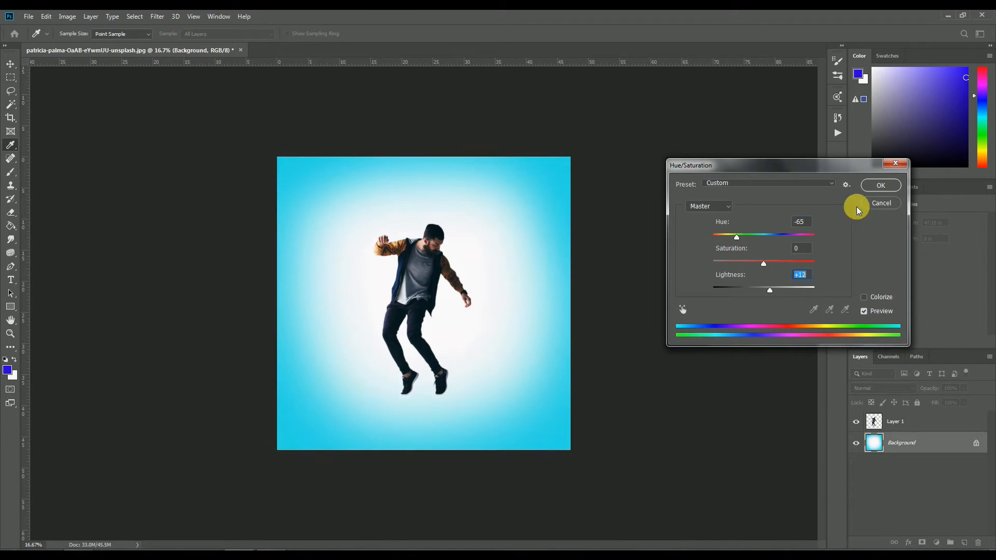
click(874, 187)
Add a new layer directly above the Background and dab a black shadow spot beneath the man's shoe with a 250 px brush
key(b)
key(ctrl+plus)
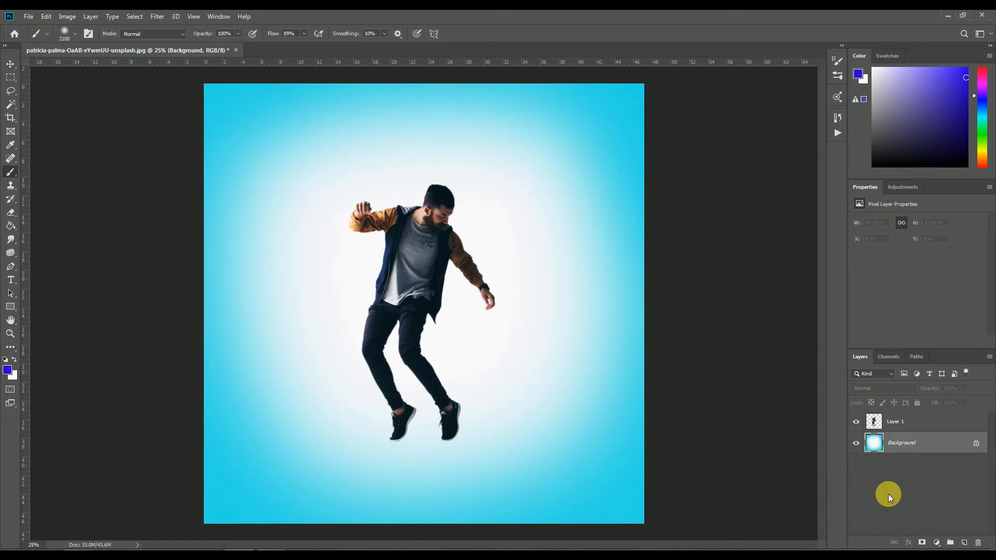
click(963, 543)
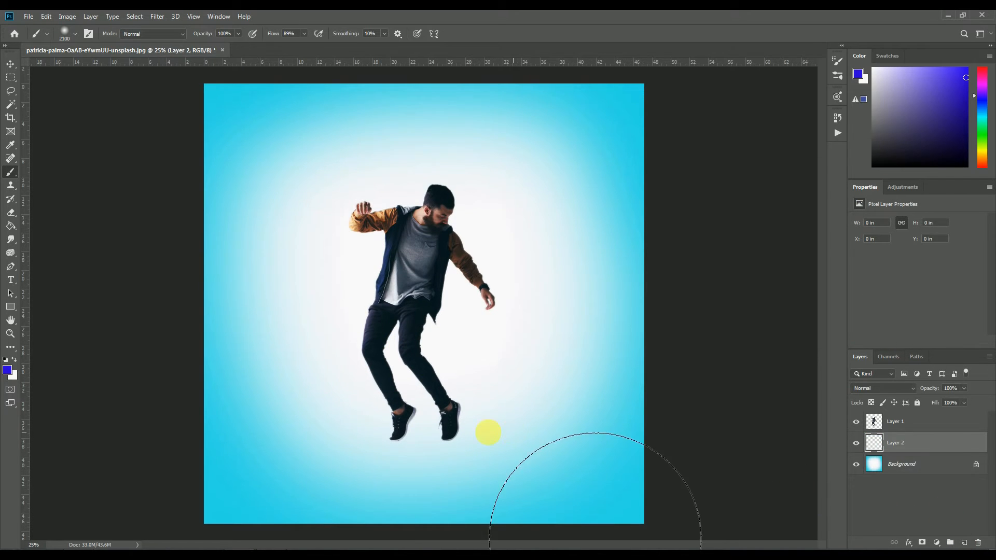
click(9, 371)
click(730, 274)
click(900, 138)
key(bracketleft)
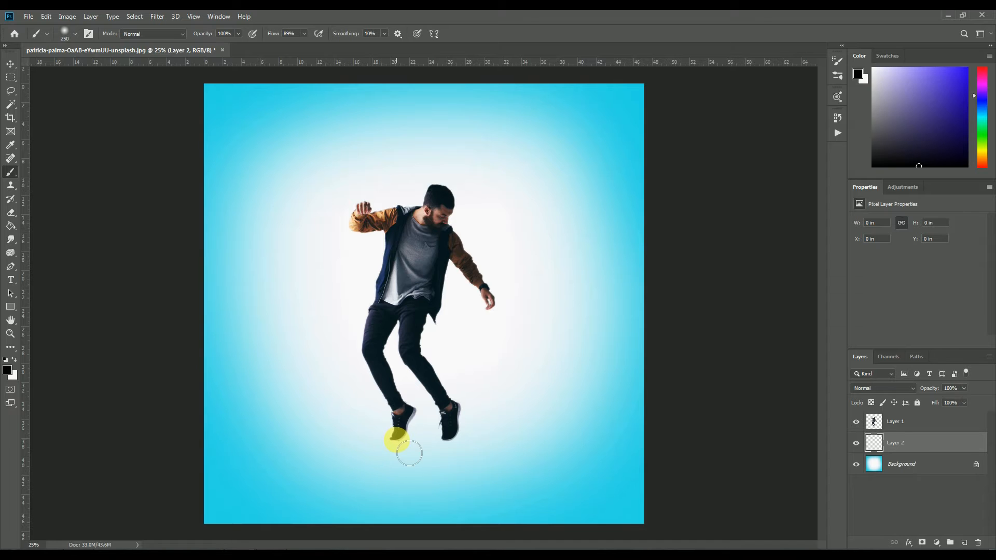
click(397, 442)
click(449, 441)
Squash and widen the black spot into a flat ground shadow about 10.53 by 0.94 in, placed under the man's rear shoe
key(ctrl+t)
drag(395, 467, 474, 441)
drag(443, 443, 422, 443)
click(10, 78)
Duplicate the flat shadow beneath the man's other shoe and merge the two shadow layers
click(10, 63)
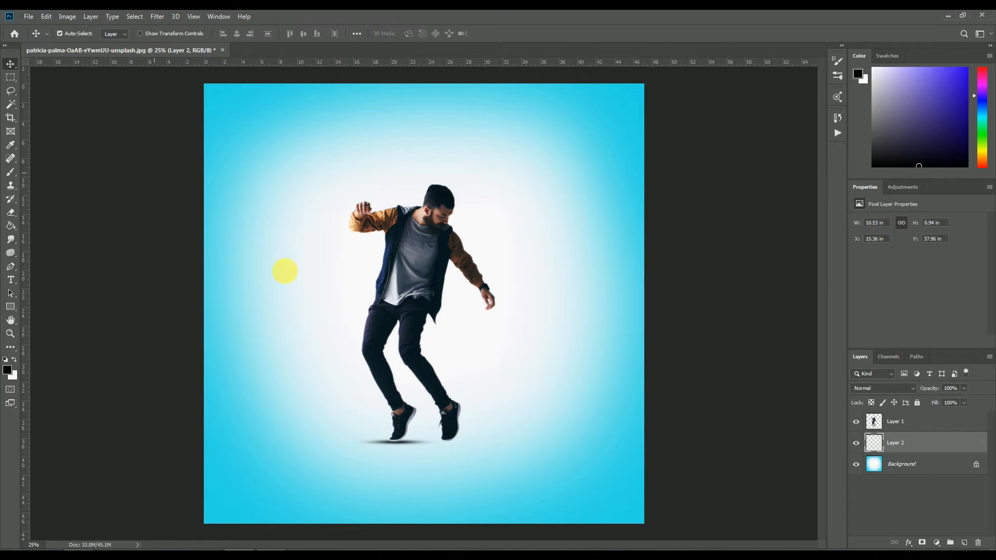
drag(403, 443, 456, 444)
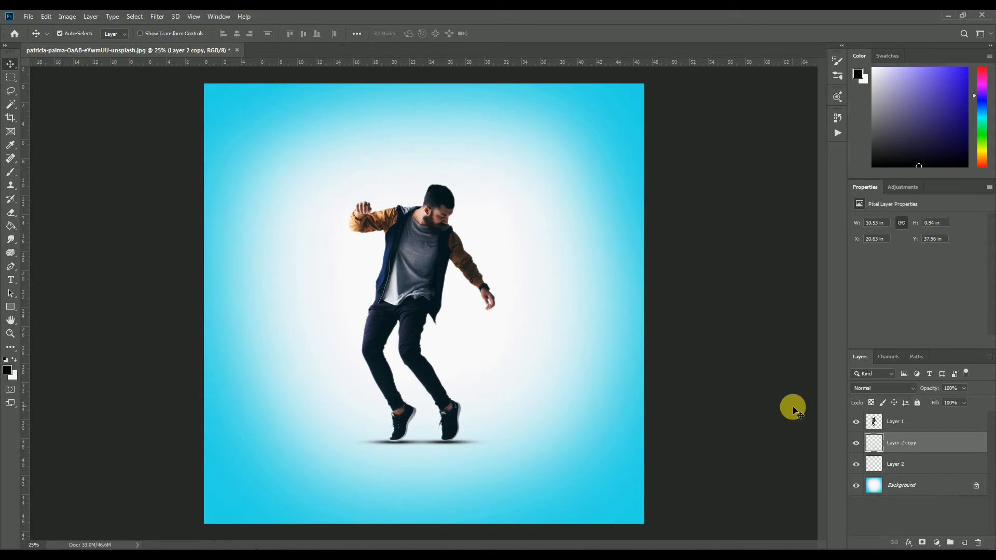
click(897, 464)
right_click(896, 465)
click(879, 329)
Copy a narrow vertical strip of Layer 1, about 0.24 by 10.63 in, from the man's head to his waist onto a new layer
click(889, 421)
click(11, 77)
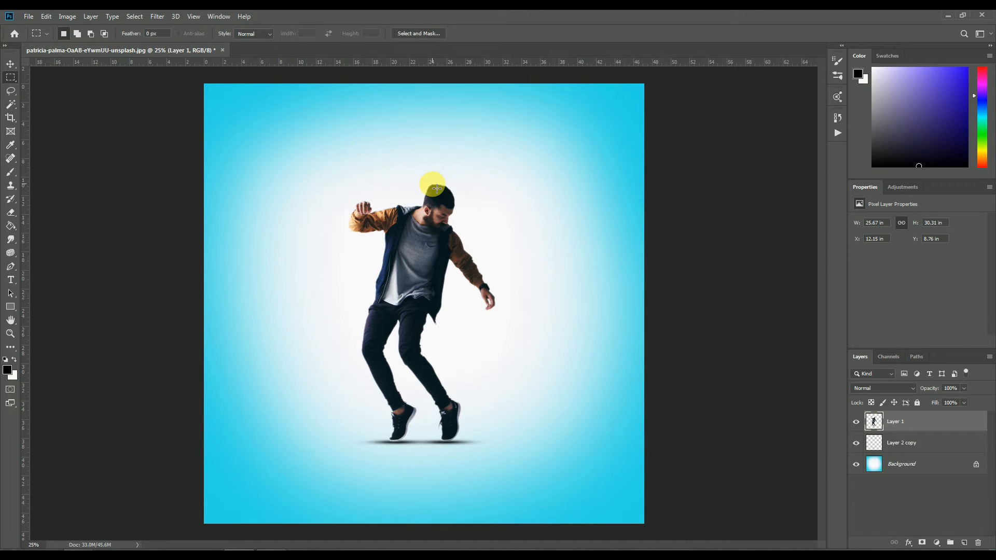
drag(433, 185, 439, 285)
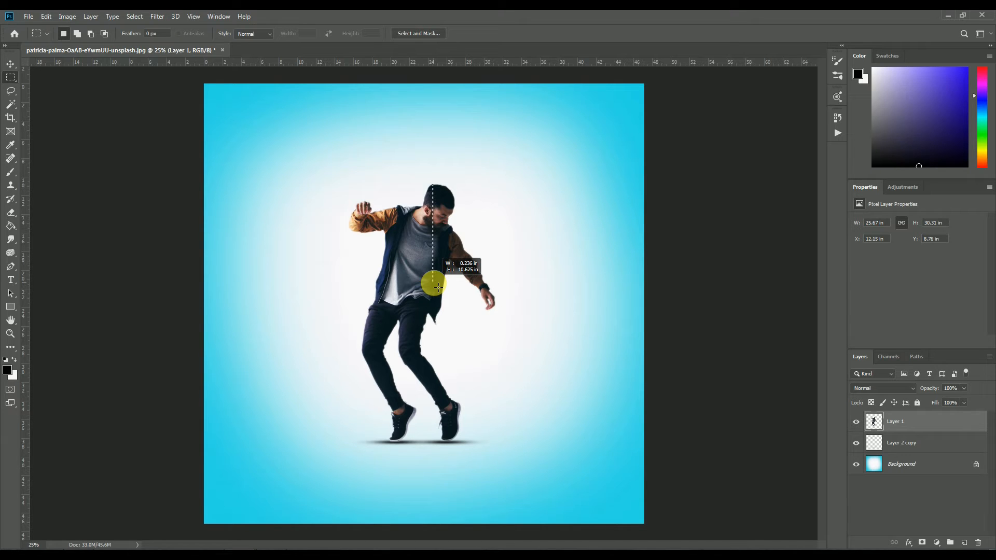
key(ctrl+j)
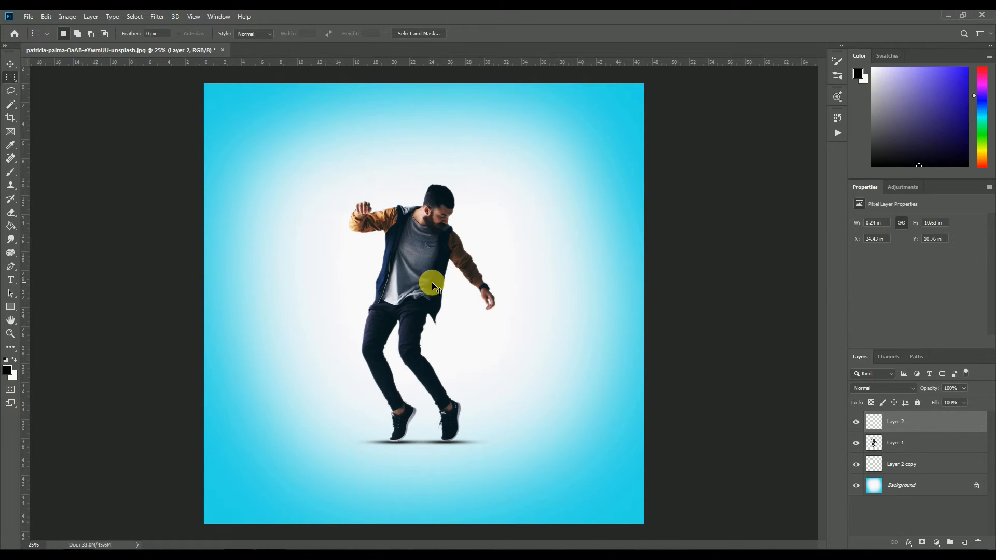
Copy a narrow vertical strip of Layer 1 running from the shirt hem down the thigh to the knee onto its own layer
drag(410, 290, 413, 373)
key(ctrl+j)
click(485, 214)
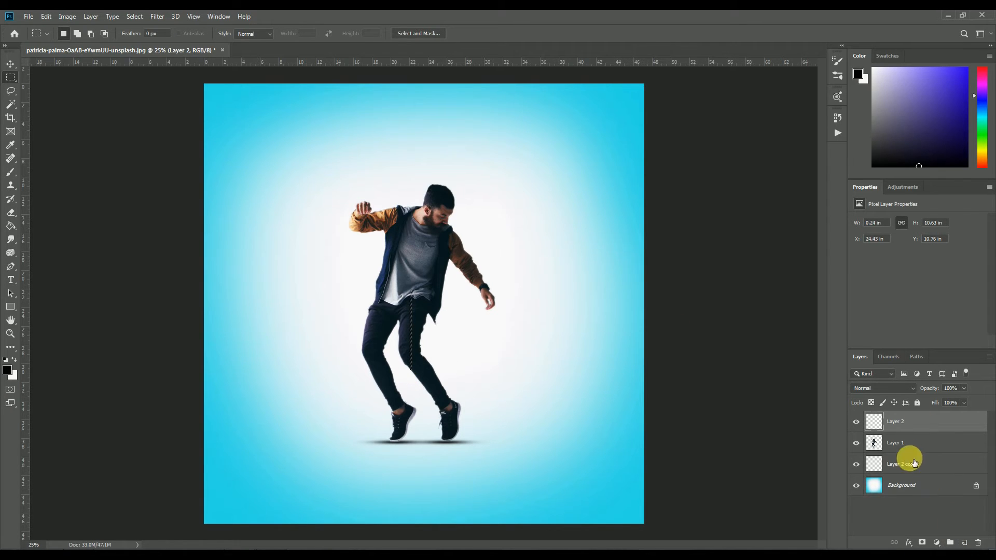
click(900, 442)
key(ctrl+j)
Copy two more Layer 1 strips to separate layers: about 0.24 by 3.29 in of the shin, and 0.24 by 4.68 in of the ankle and shoe
click(901, 464)
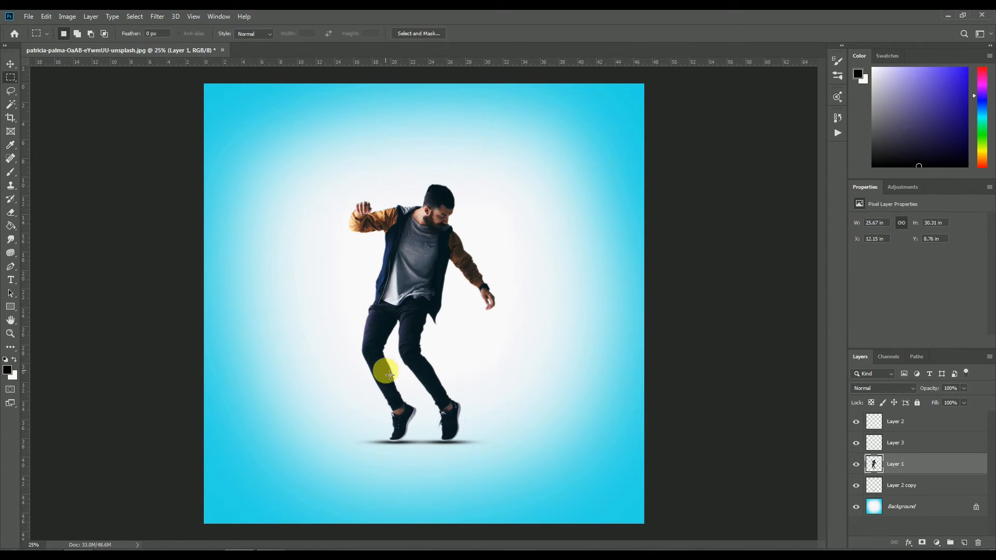
drag(387, 372, 392, 406)
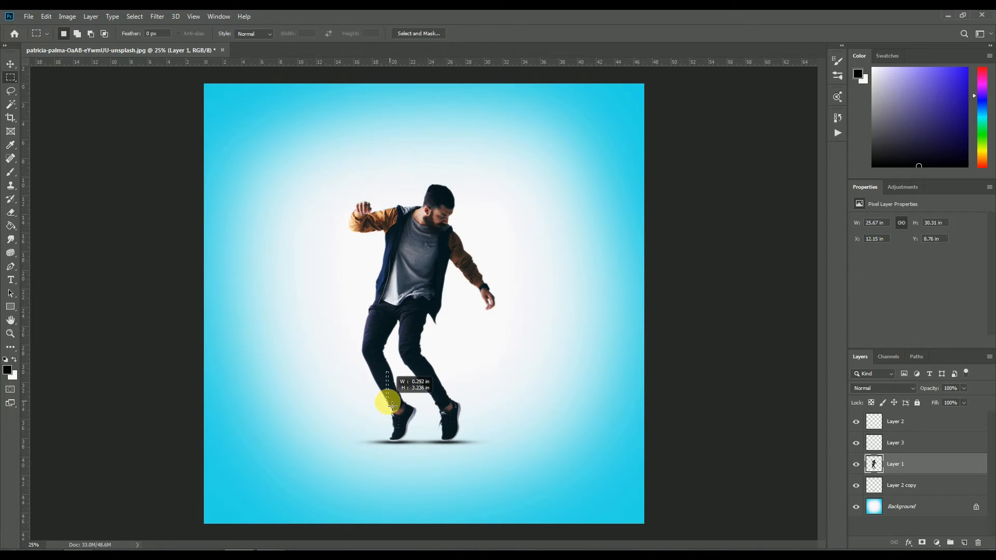
key(ctrl+j)
click(898, 484)
drag(396, 397, 404, 443)
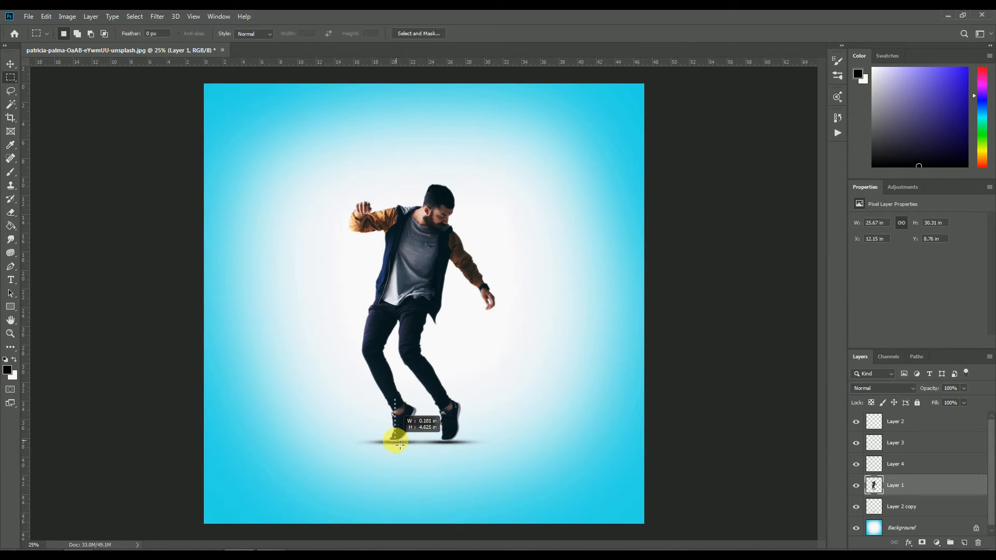
key(ctrl+j)
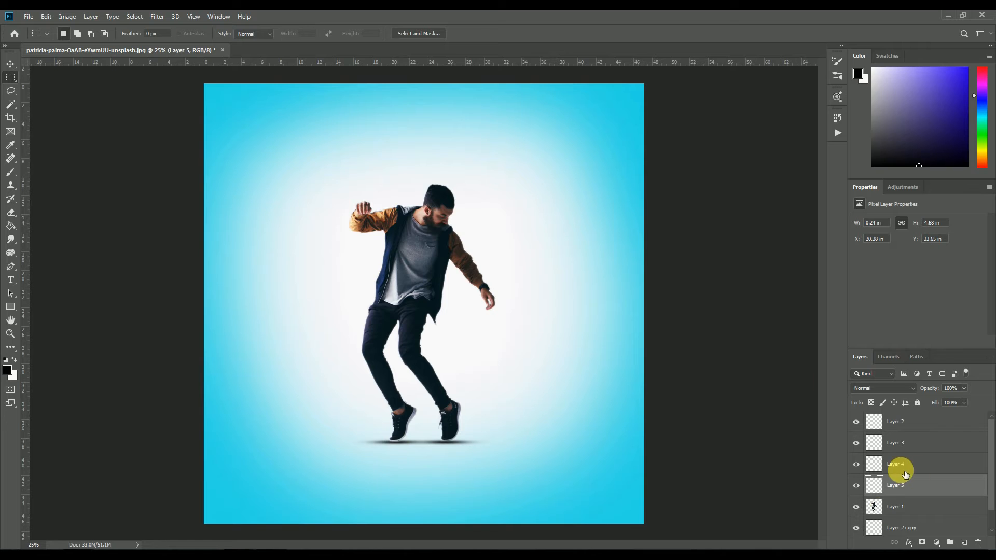
Hide Layer 1 and line up the three lower strips beneath the head strip in one vertical column
click(857, 507)
click(896, 464)
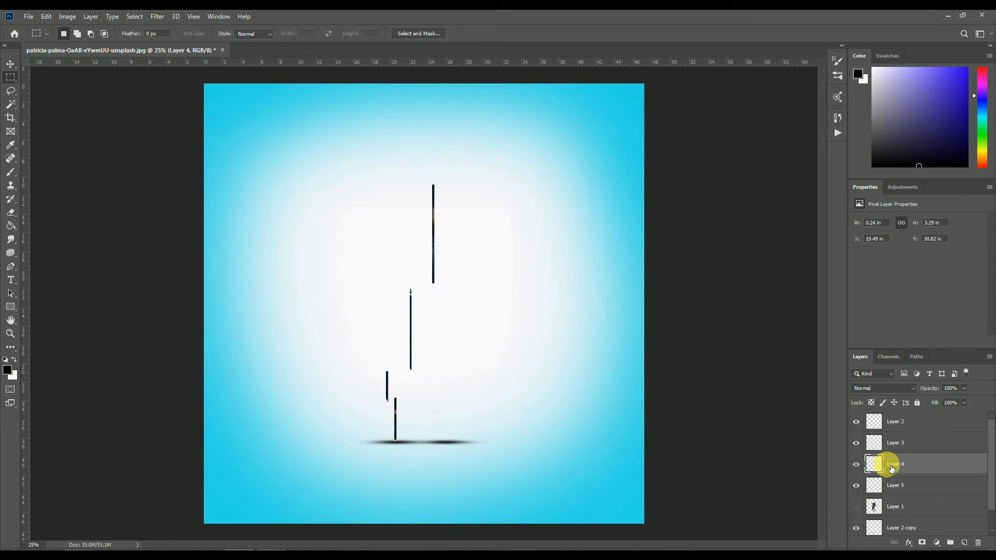
click(10, 63)
mouse_move(417, 312)
mouse_down()
mouse_move(411, 296)
mouse_move(436, 296)
mouse_move(384, 382)
mouse_move(415, 379)
mouse_up()
drag(421, 317, 442, 310)
drag(396, 382, 435, 372)
drag(395, 413, 434, 403)
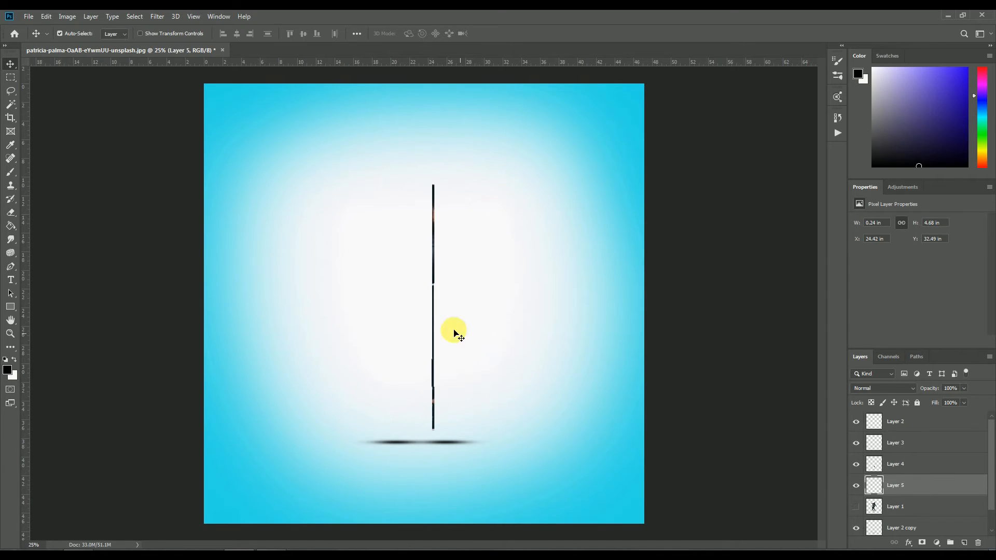
Nudge the lower strips upward to close the gaps in the column
drag(435, 303, 434, 299)
drag(433, 369, 433, 368)
drag(434, 398, 435, 402)
click(434, 404)
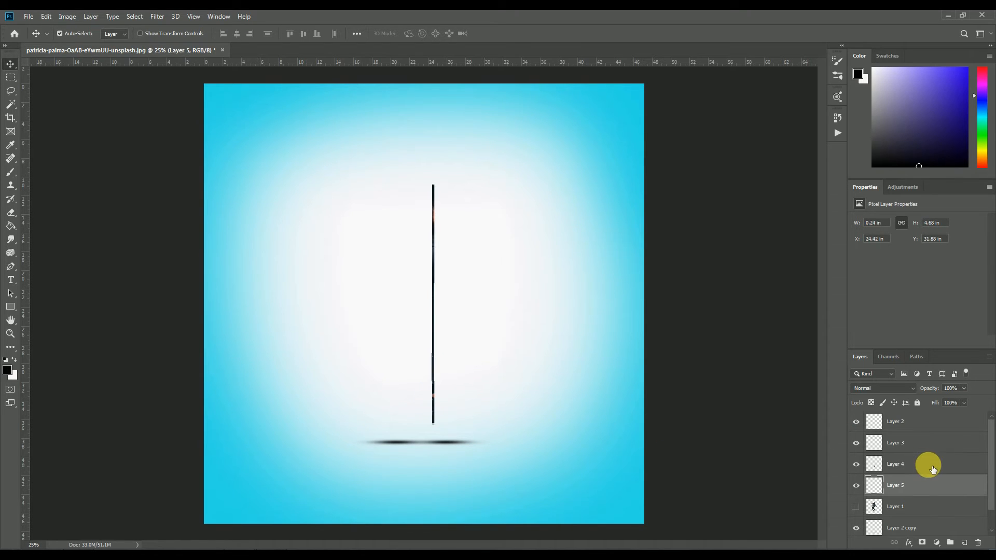
Merge the four strip layers into a single layer
ctrl+click(901, 467)
ctrl+click(900, 444)
ctrl+click(900, 425)
right_click(909, 445)
click(785, 418)
click(857, 421)
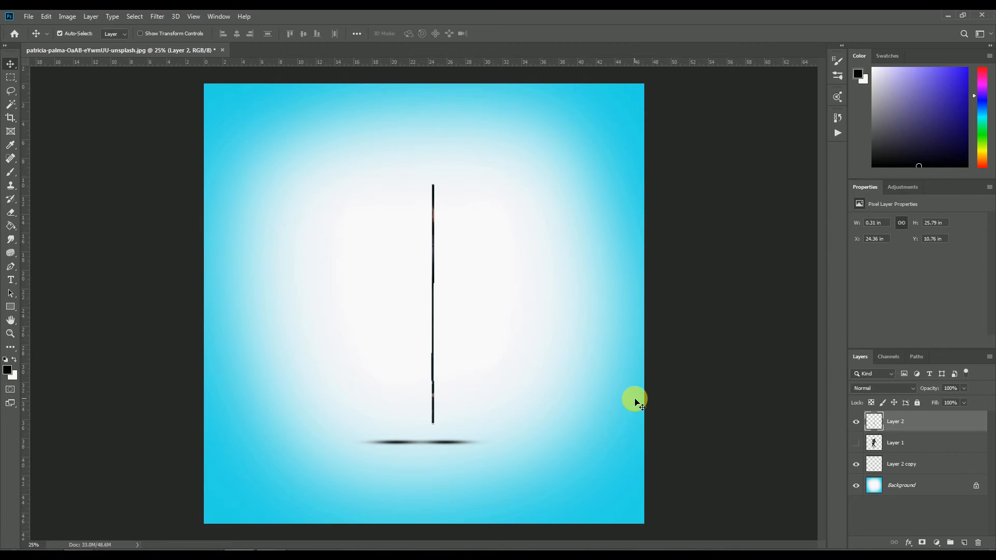
Stretch the merged strip horizontally beyond both canvas sides to a band about 127.69 in wide
key(ctrl+t)
drag(441, 307, 6, 295)
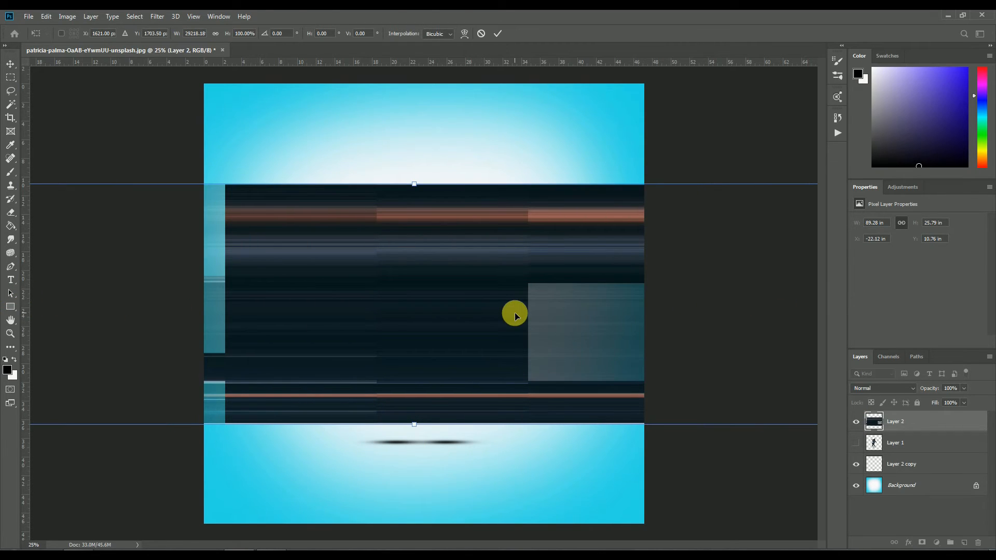
key(ctrl+minus)
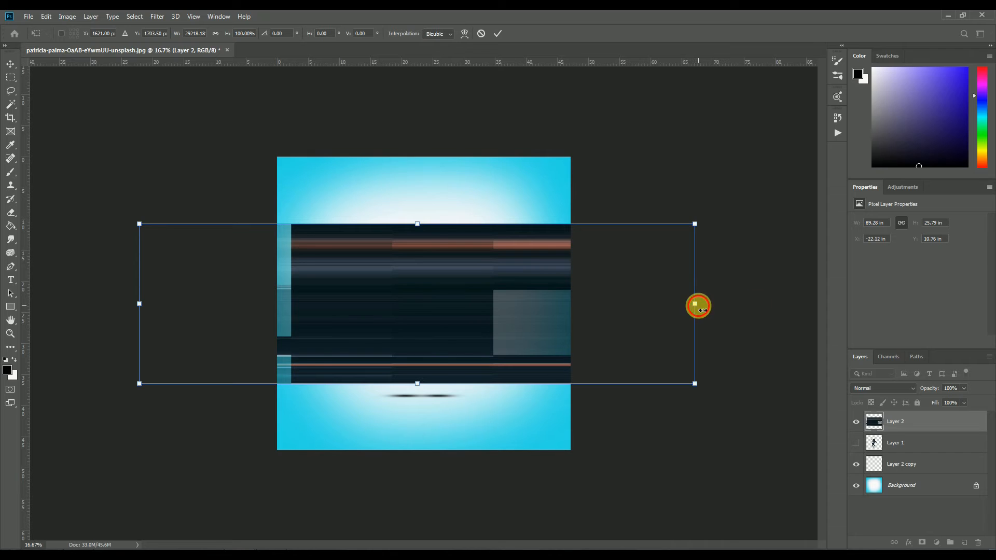
drag(698, 306, 796, 306)
drag(139, 304, 5, 290)
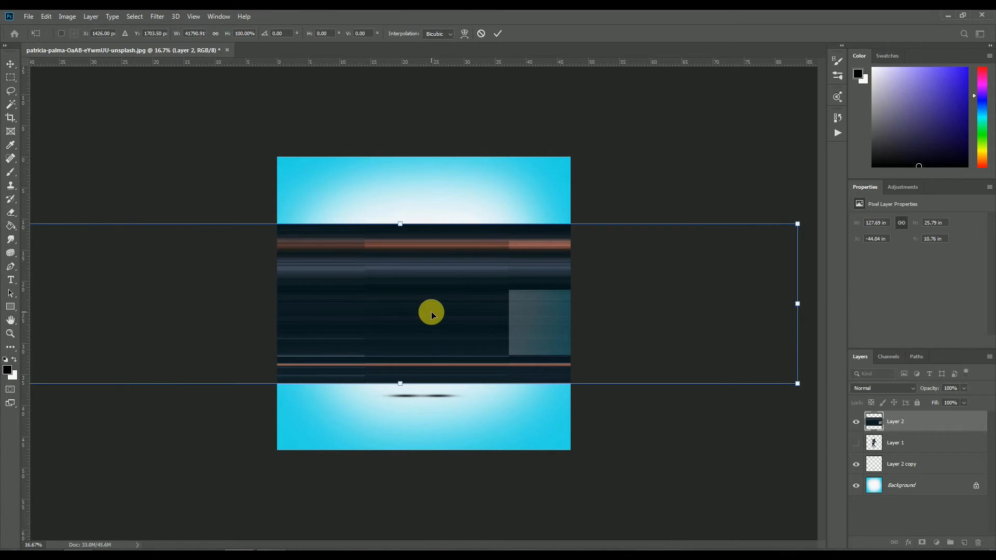
key(Return)
Move the stretched band up to the canvas's top edge and scale its height to about 112.6%
drag(424, 288, 421, 228)
key(ctrl+t)
drag(400, 316, 401, 338)
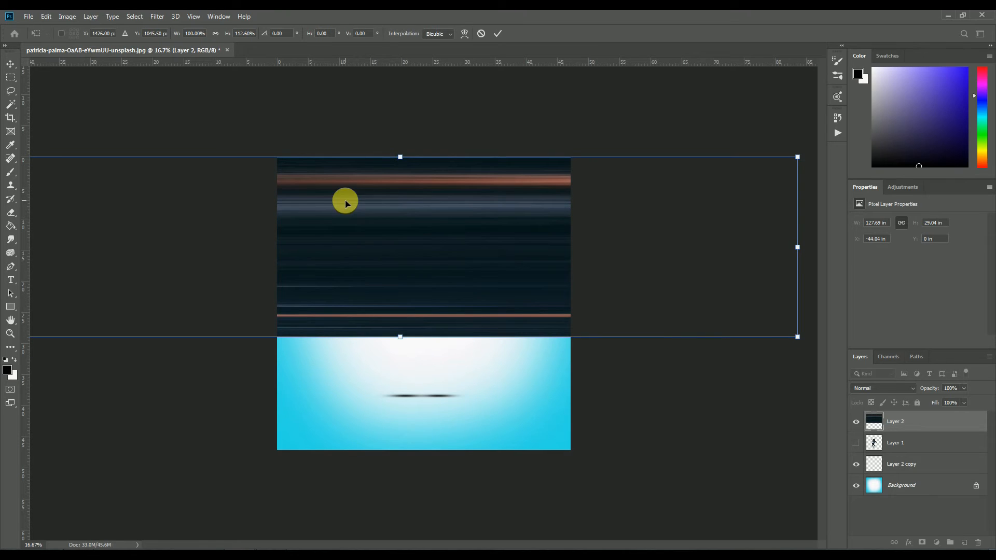
click(11, 77)
Crop the document to the existing canvas bounds and apply the Polar Coordinates filter to the band as Rectangular to Polar
click(10, 121)
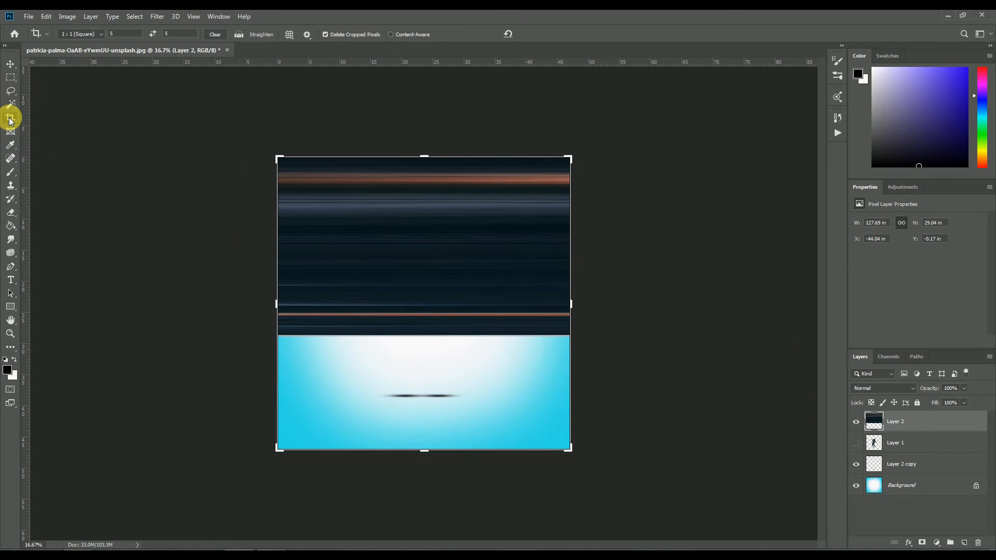
double_click(397, 300)
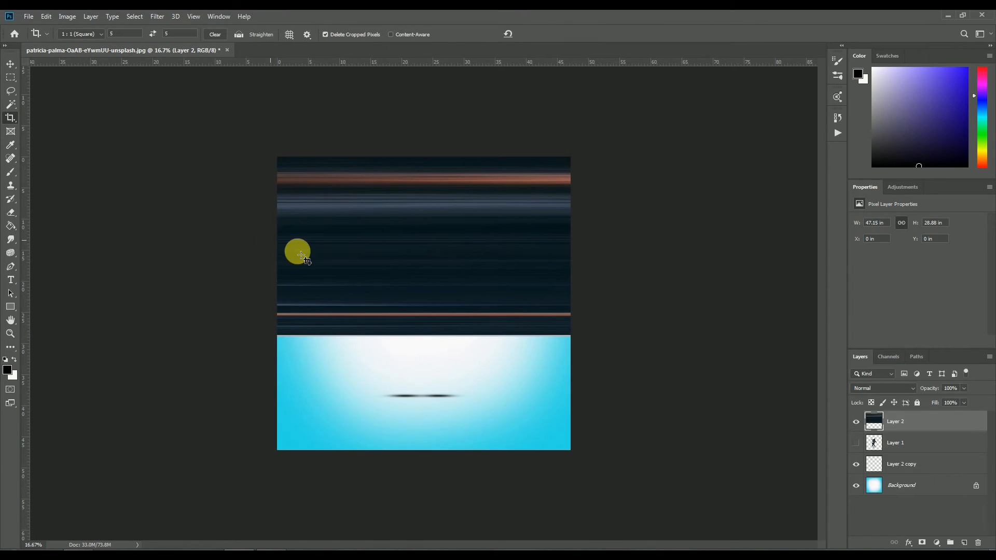
click(156, 16)
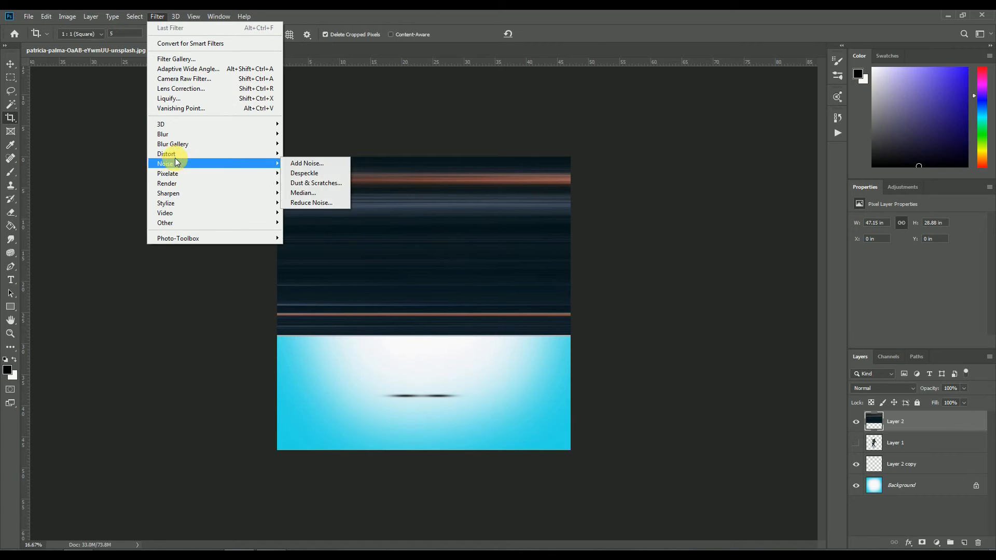
mouse_move(181, 153)
click(304, 176)
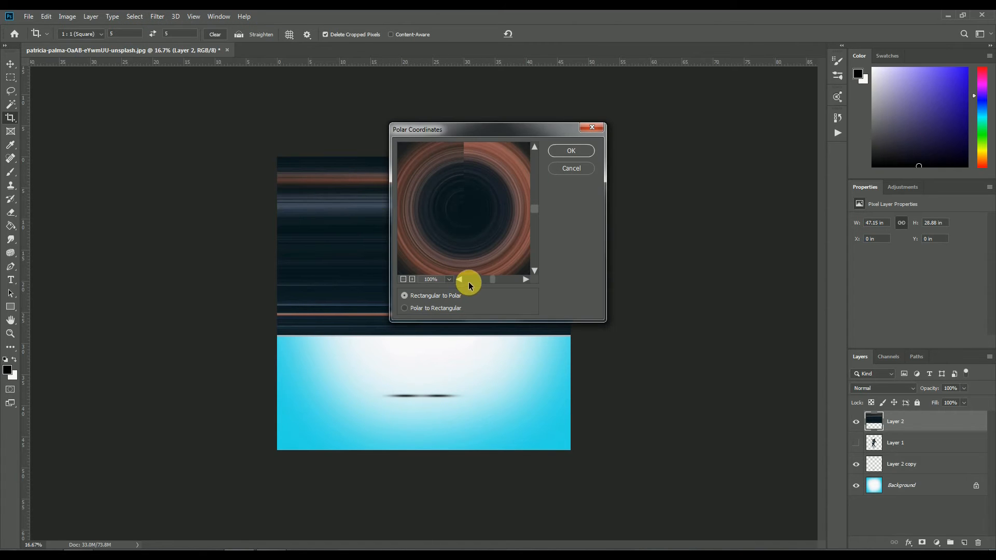
key(Return)
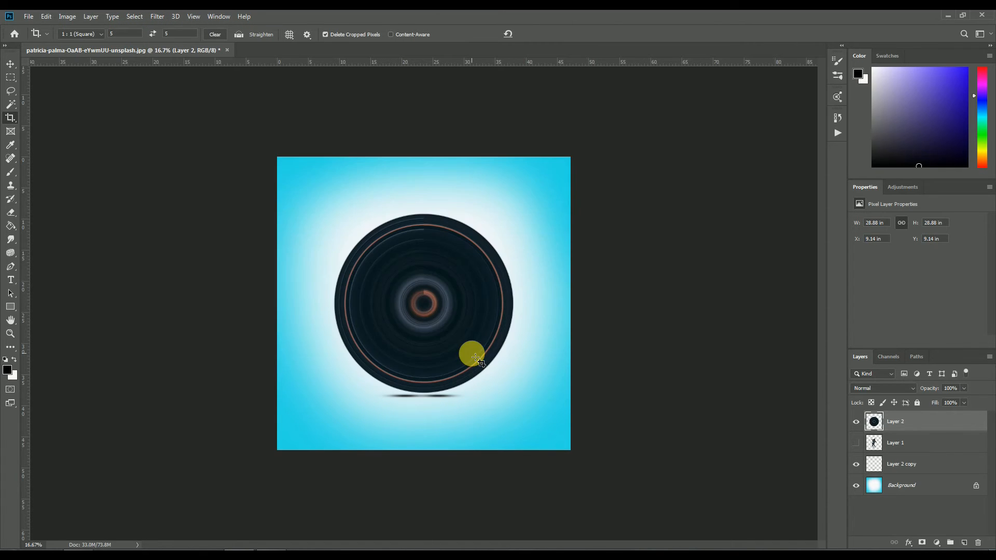
Place the disc layer beneath the man's layer and make the man visible again
drag(914, 425, 912, 454)
click(857, 423)
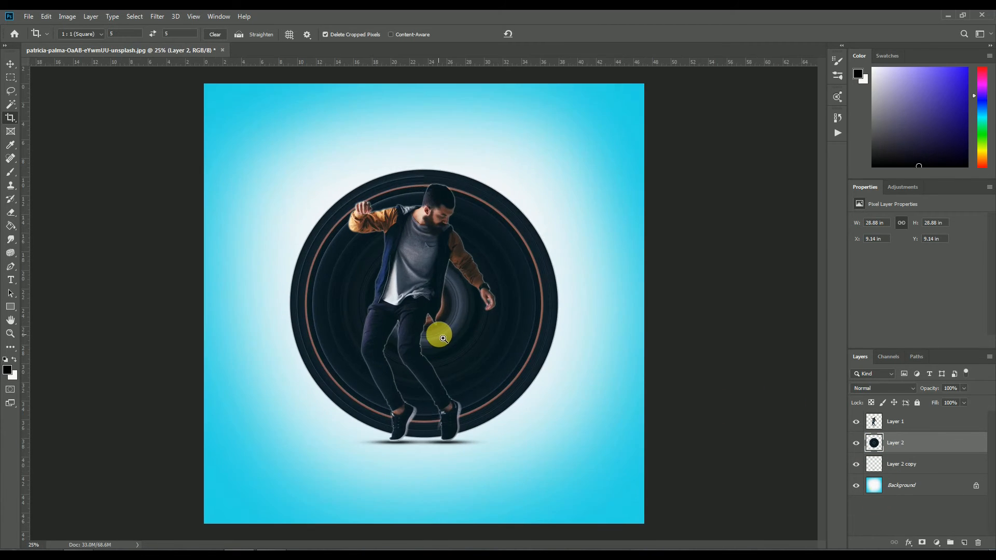
mouse_move(438, 328)
mouse_down()
mouse_move(487, 345)
mouse_move(439, 288)
mouse_move(446, 292)
mouse_up()
ctrl+click(435, 286)
ctrl+alt+click(459, 336)
Scale the disc to about 95.38% and position it behind the man, resting on the ground shadow
drag(469, 332, 524, 328)
click(10, 63)
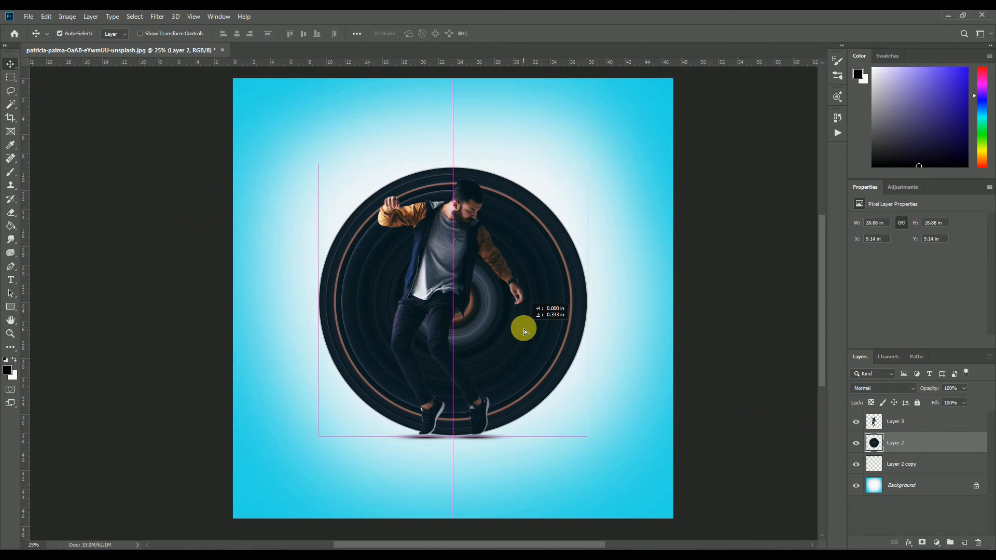
key(ctrl+t)
drag(457, 170, 457, 183)
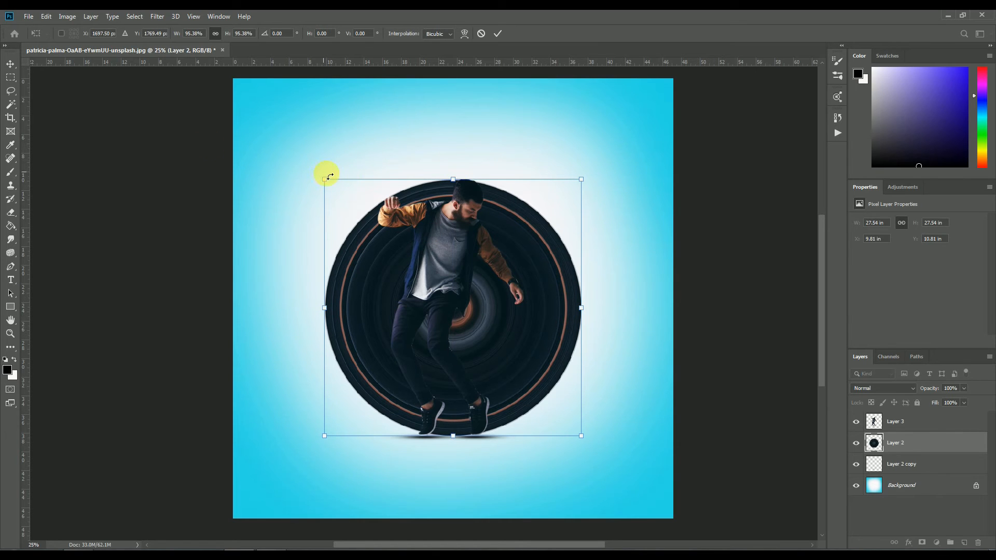
click(11, 77)
Lasso the part of the disc on the raised-hand side of the man, following his body, and delete it from Layer 2
click(10, 90)
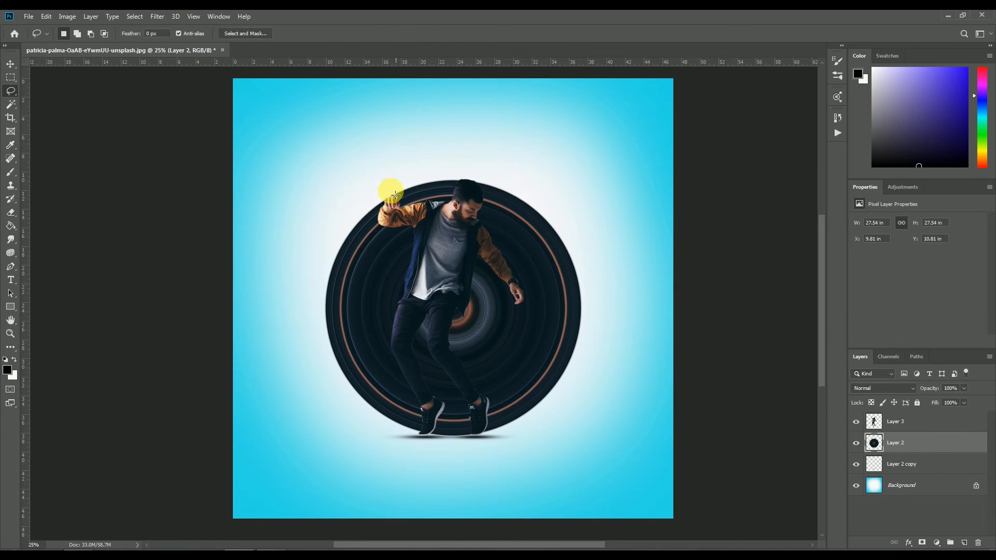
mouse_move(395, 217)
mouse_down()
mouse_move(429, 226)
mouse_move(442, 239)
mouse_move(447, 312)
mouse_up()
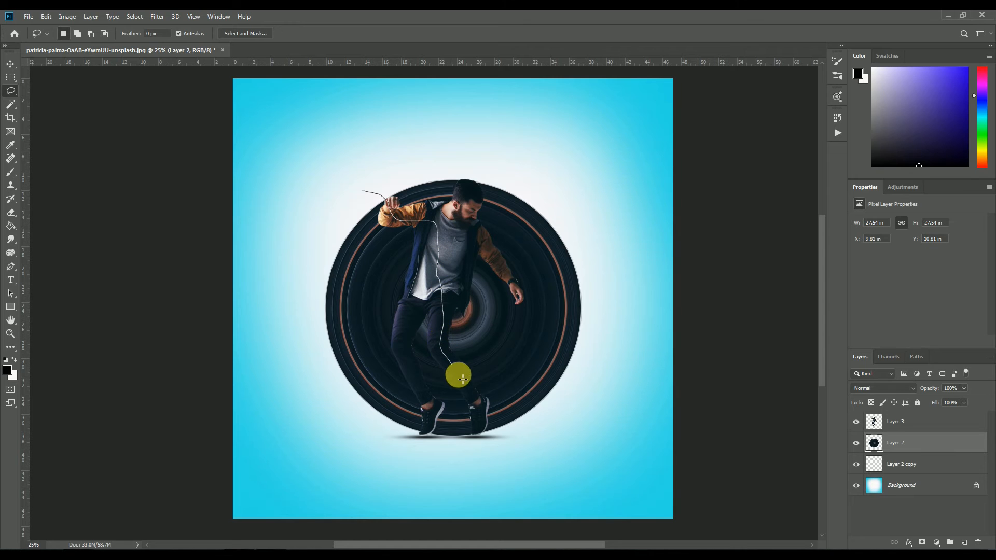
drag(290, 190, 286, 167)
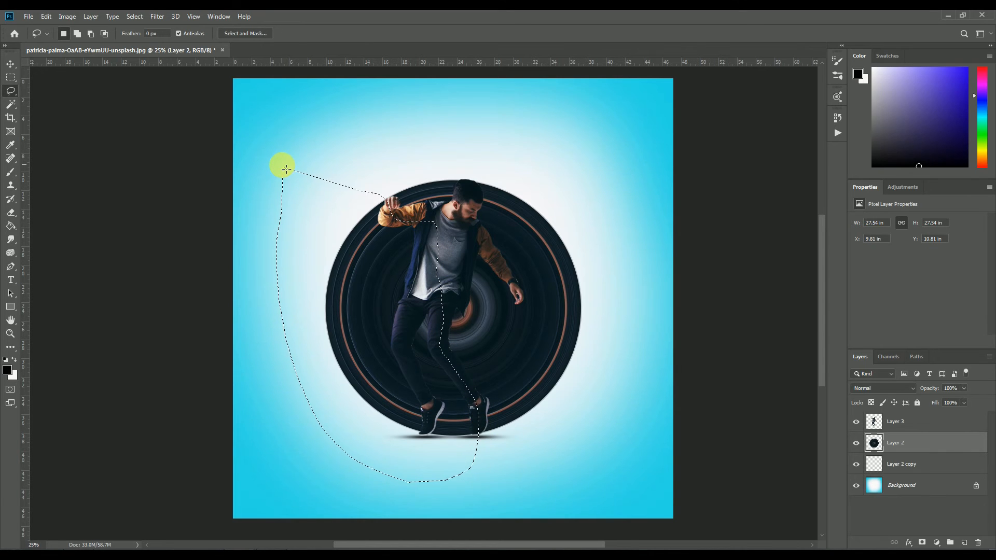
key(Delete)
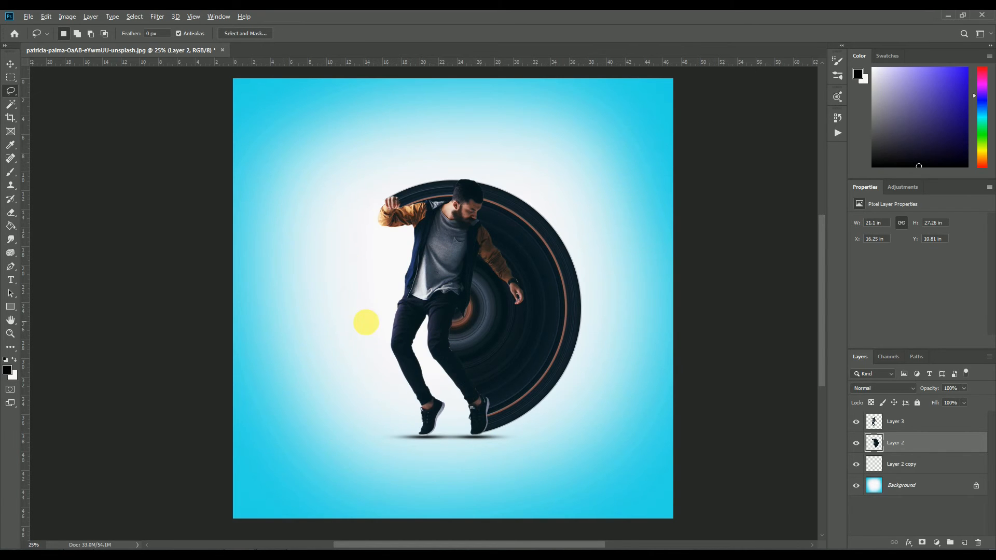
Select the man, disc and shadow layers together, then enlarge them and reposition them in the centre of the backdrop
scroll(366, 322, down, 3)
scroll(482, 307, up, 3)
key(ctrl+minus)
ctrl+click(896, 430)
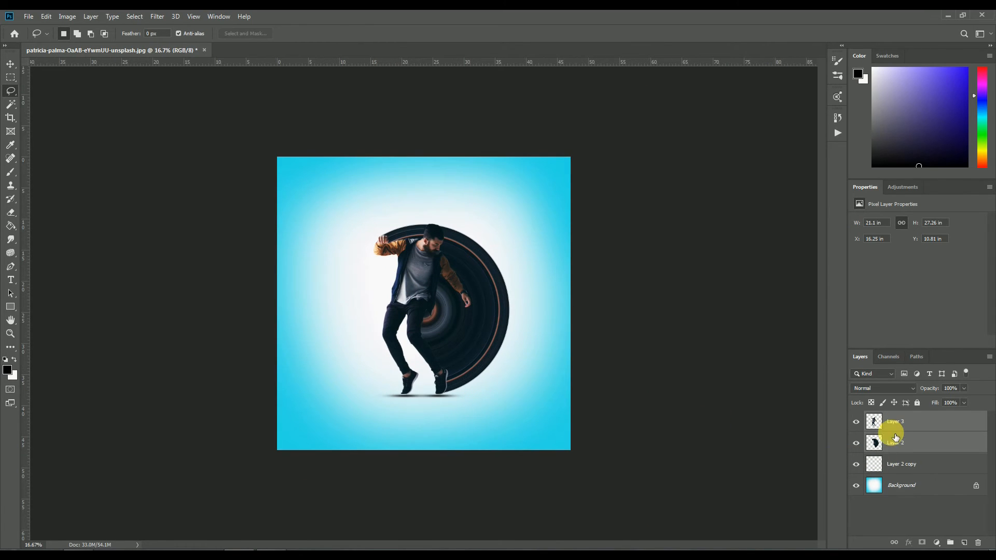
ctrl+click(891, 463)
key(ctrl+t)
drag(510, 212, 460, 244)
click(11, 78)
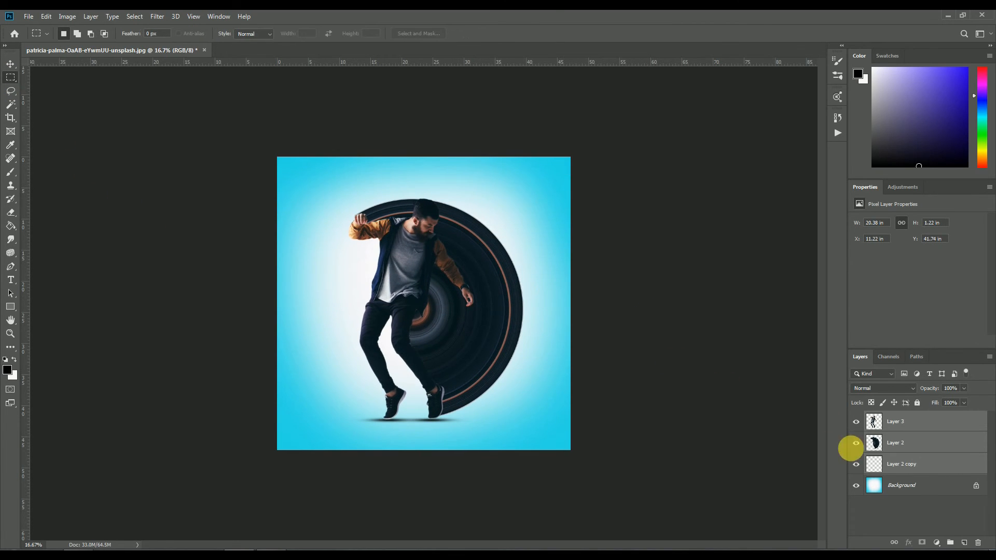
Recolour the Background layer with Hue/Saturation, setting Hue to +180, Saturation to -19 and Lightness to +31
click(903, 484)
key(ctrl+u)
drag(762, 240, 777, 289)
drag(723, 235, 805, 239)
drag(773, 287, 779, 288)
click(881, 186)
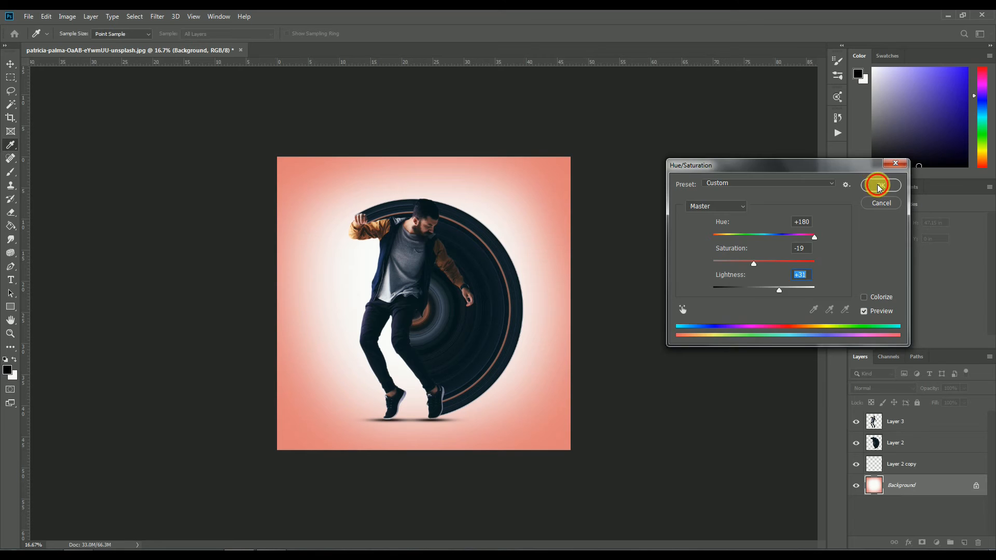
key(m)
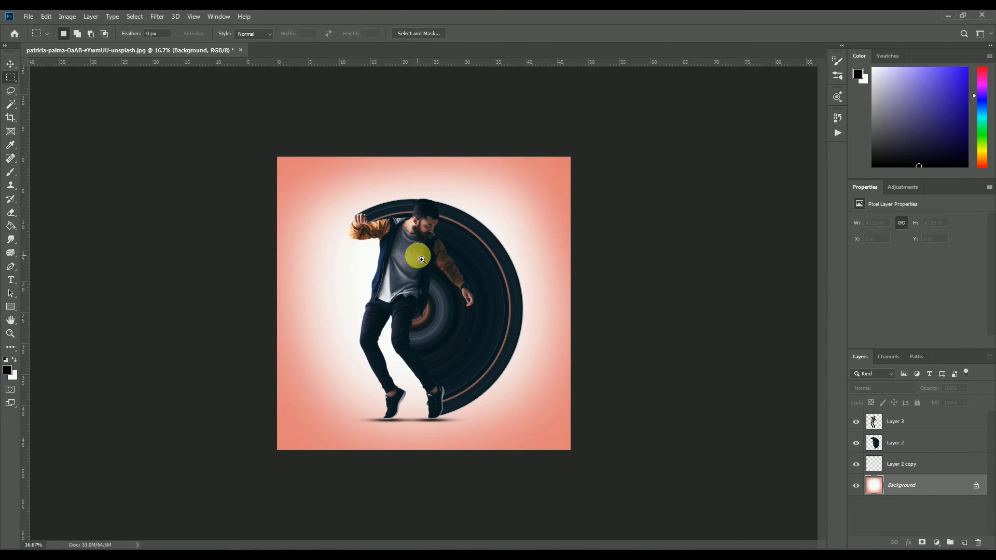
Select all layers from the Background up to Layer 3 and flatten the image
scroll(416, 240, up, 3)
scroll(438, 227, down, 2)
scroll(441, 231, down, 1)
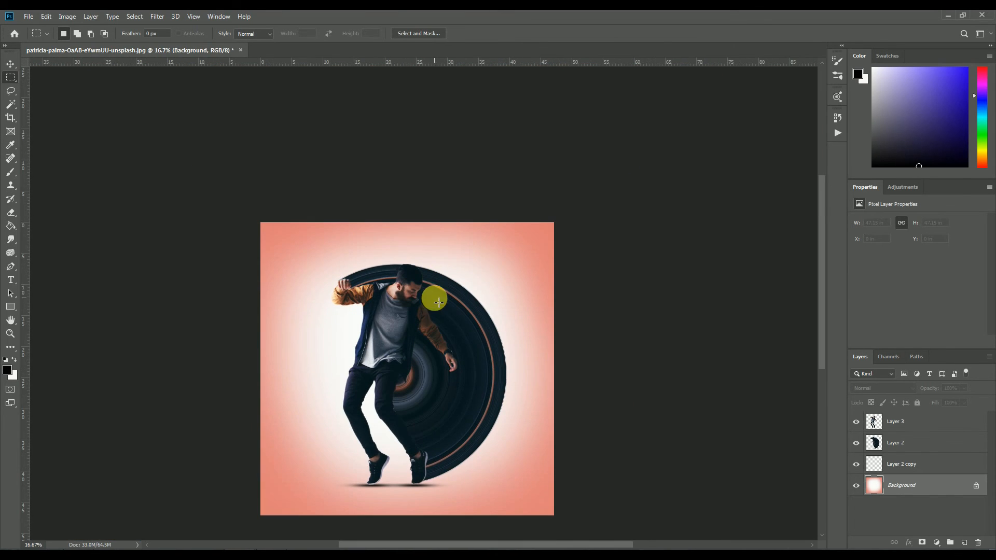
click(921, 471)
shift+click(898, 421)
right_click(898, 421)
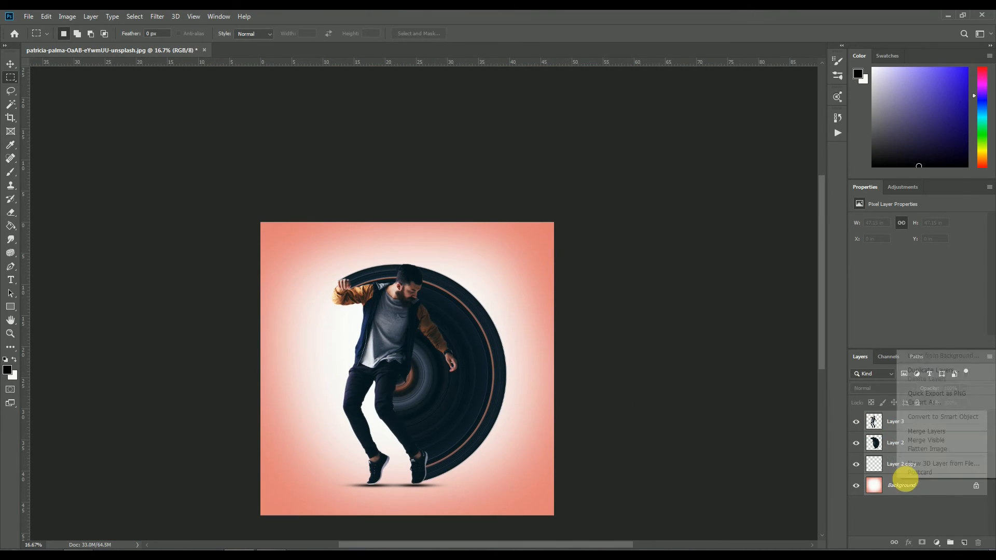
click(927, 448)
scroll(201, 226, down, 3)
Start the Camera Raw Filter and set Exposure +0.05, Contrast +5, Highlights -63, Shadows +34, Whites +24, Blacks -24 and Clarity +8
click(157, 16)
click(171, 77)
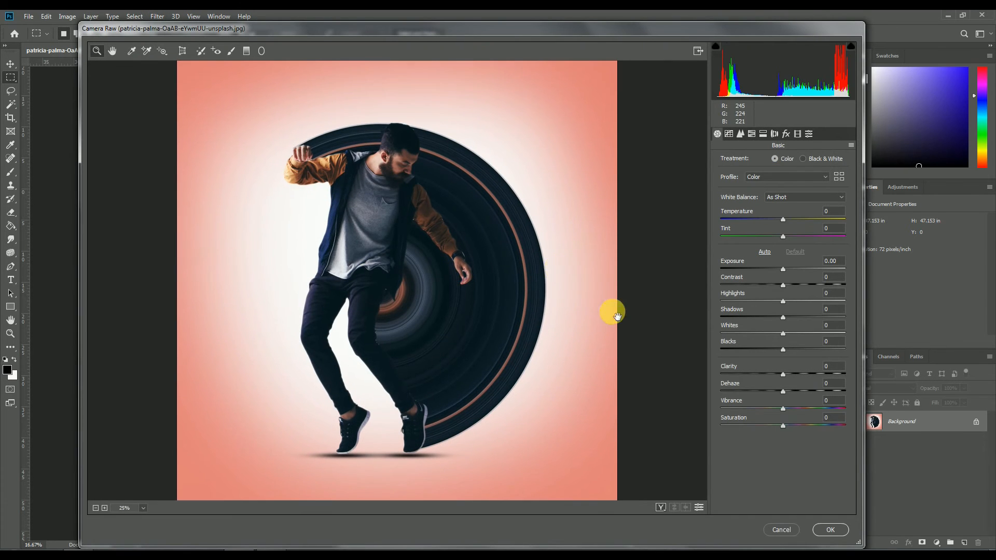
drag(782, 301, 763, 351)
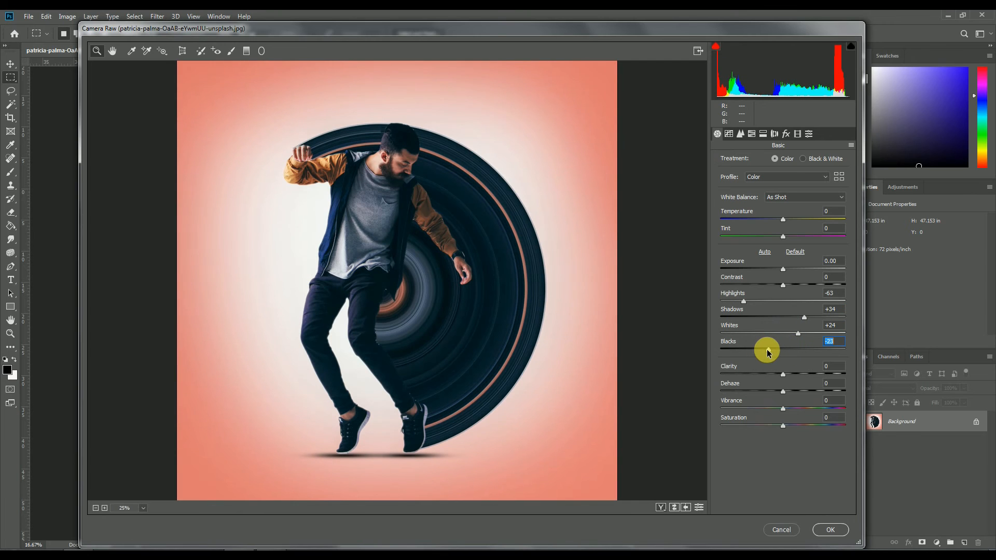
drag(782, 285, 784, 268)
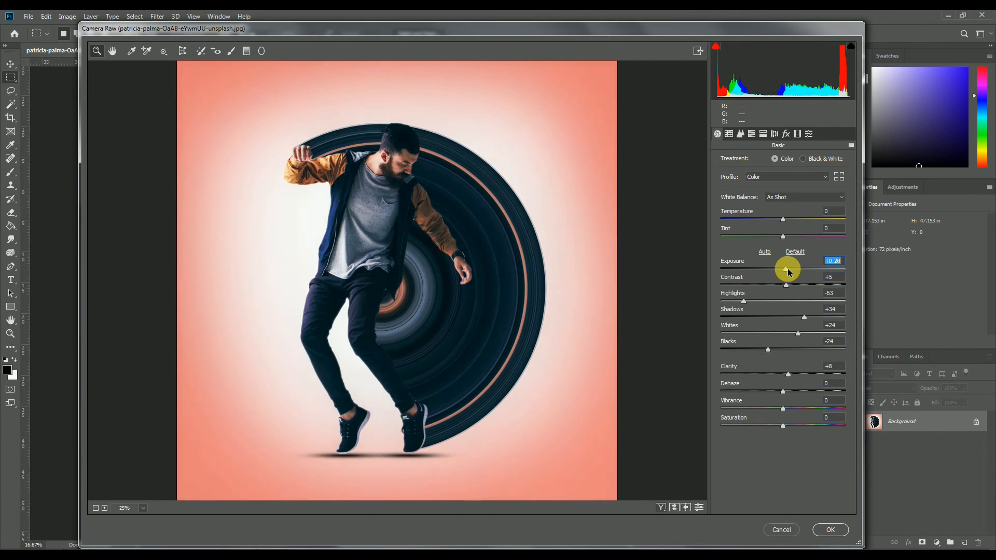
Try a warmer Temperature, reset it to 0, and set Vibrance to +37 and Saturation to -12
mouse_move(783, 219)
mouse_down()
mouse_move(764, 220)
mouse_move(789, 222)
mouse_up()
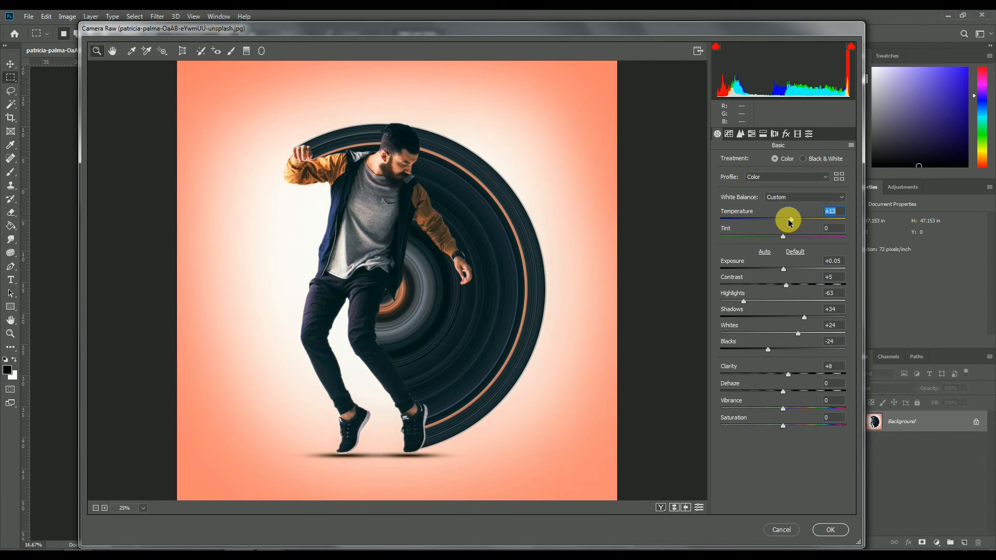
double_click(756, 210)
drag(782, 426, 775, 426)
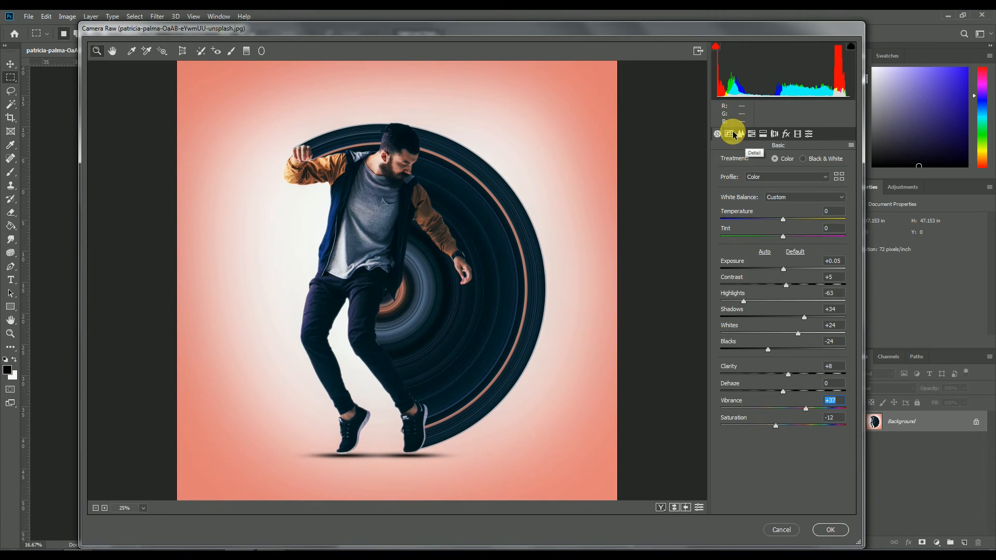
Adjust the parametric tone curve with Highlights +15, Lights +3 and Shadows -10
click(728, 134)
drag(782, 344, 785, 344)
click(783, 361)
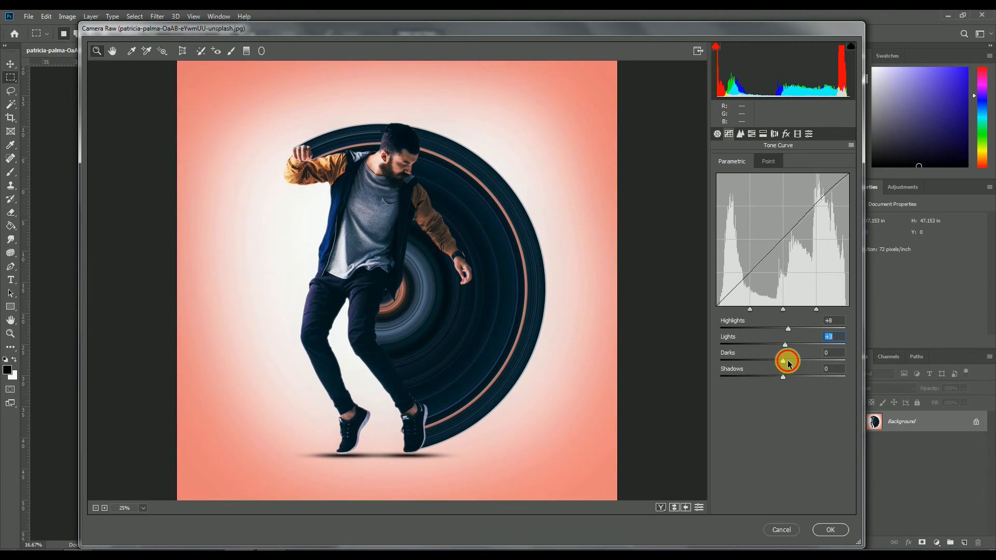
drag(774, 378, 776, 378)
drag(788, 329, 792, 330)
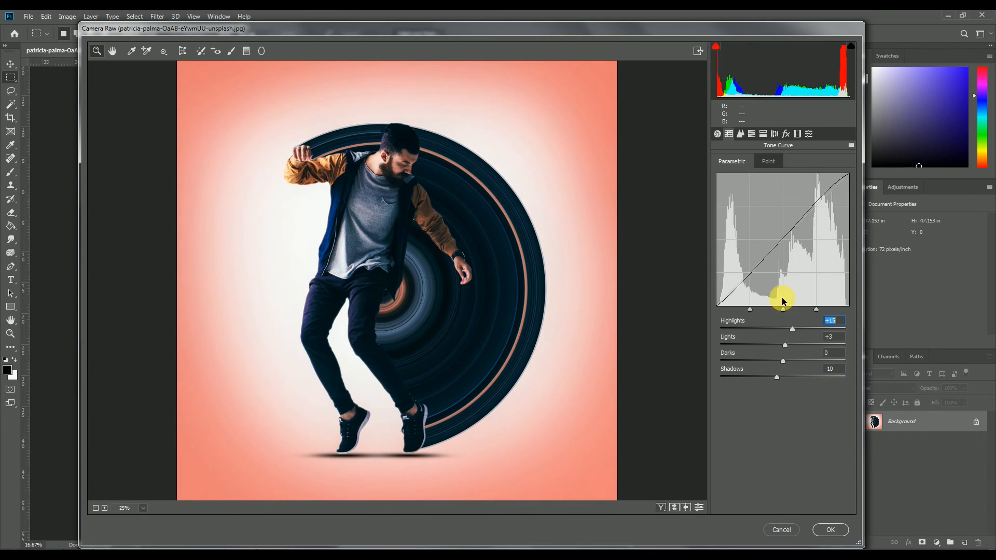
Adjust the sharpening in the Detail settings and the highlight and shadow tints in Split Toning
click(741, 134)
drag(733, 179, 792, 179)
click(763, 134)
click(733, 193)
click(730, 273)
drag(721, 255, 777, 281)
Try out the camera Calibration sliders and reset the changed ones to 0
click(775, 134)
click(785, 134)
click(798, 134)
drag(782, 330, 823, 332)
text(0)
double_click(835, 274)
text(0)
Slightly raise the Oranges luminance in the HSL adjustments and apply the Camera Raw edits to the image
click(751, 134)
click(803, 161)
mouse_move(783, 215)
mouse_down()
mouse_move(793, 217)
mouse_move(765, 201)
mouse_move(788, 203)
mouse_up()
click(759, 162)
click(723, 162)
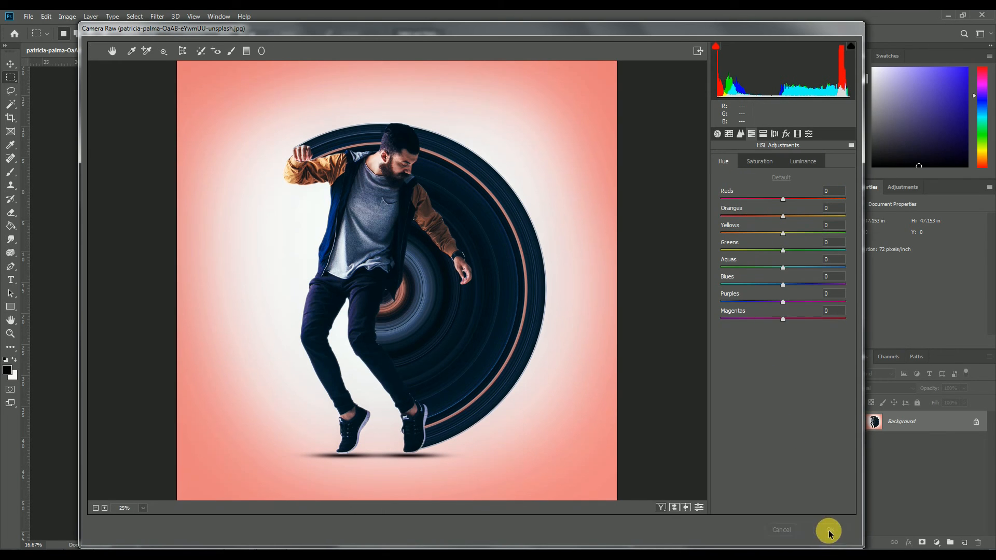
click(829, 533)
key(ctrl+z)
key(ctrl+shift+z)
key(b)
mouse_move(418, 255)
mouse_down()
mouse_move(446, 204)
mouse_move(448, 215)
mouse_up()
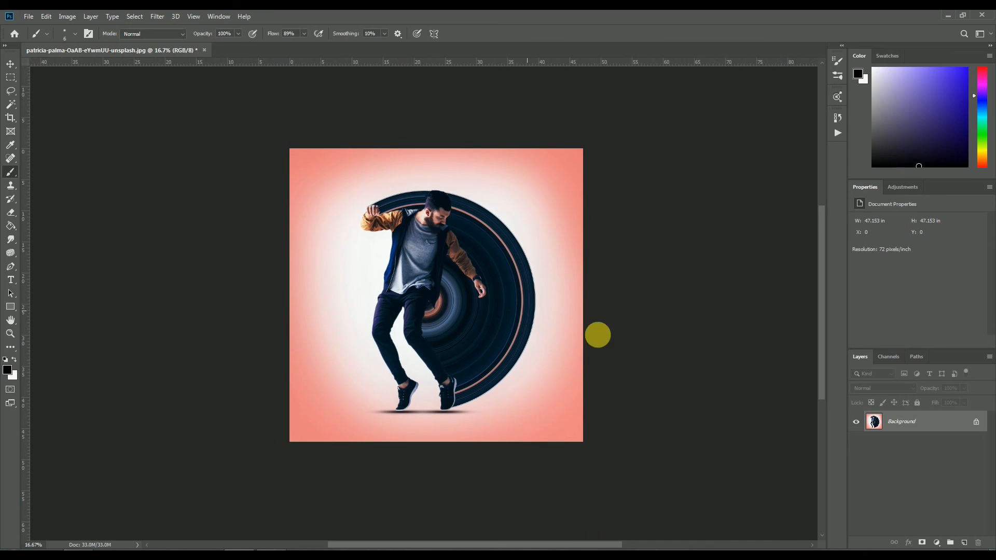
Place the RTREEE logo file into the document, scaled to 15.47%, in the upper-right corner of the artwork
click(948, 16)
drag(98, 81, 532, 207)
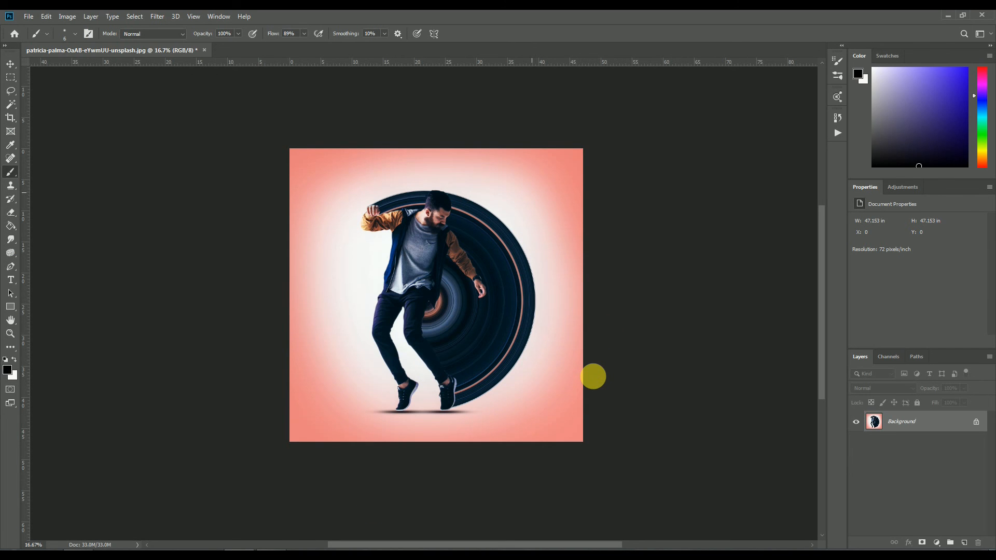
drag(315, 416, 547, 235)
drag(540, 193, 564, 164)
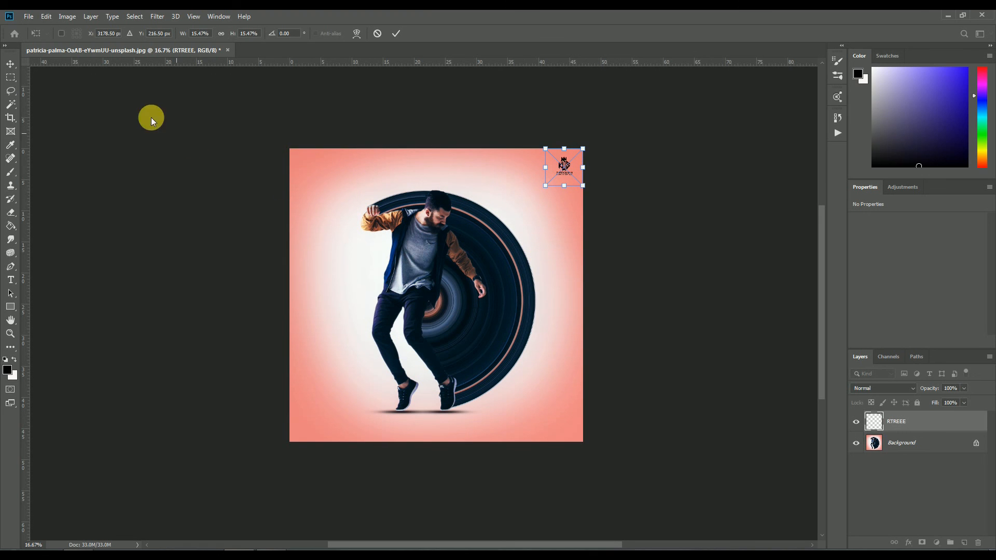
key(Return)
Inspect the placed logo and the whole composition at different zoom levels
key(ctrl+plus)
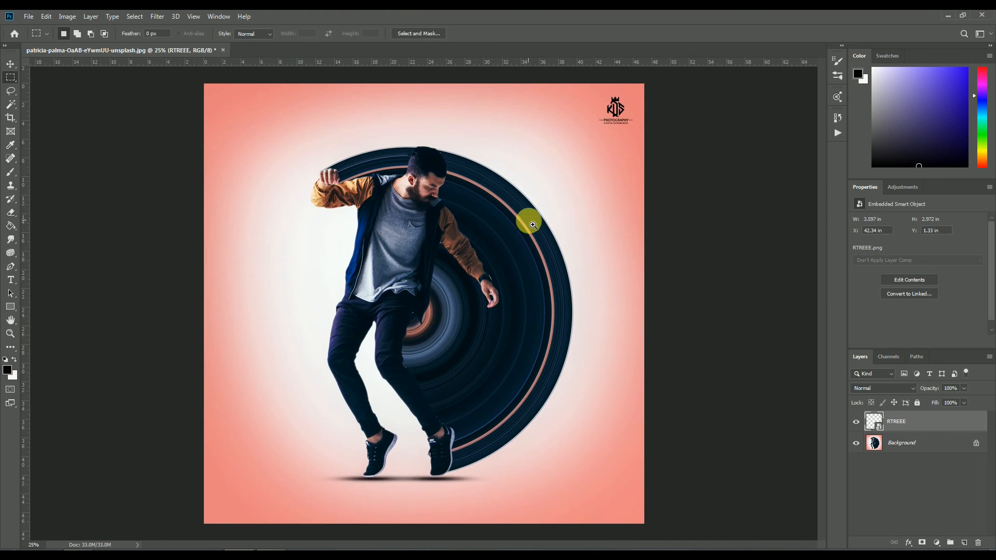
key(ctrl+plus)
drag(624, 149, 564, 270)
key(ctrl+minus)
key(ctrl+minus)
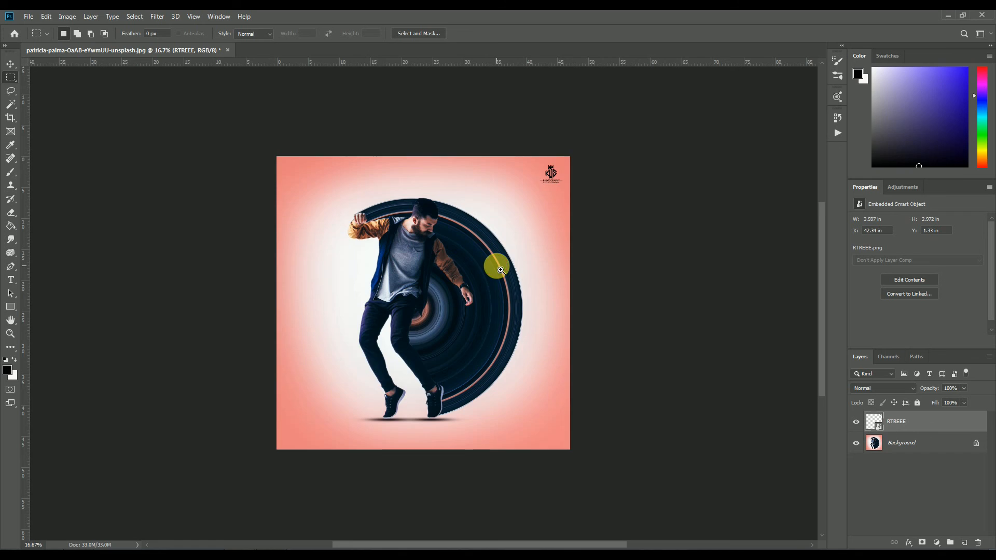
key(ctrl+plus)
key(ctrl+minus)
key(ctrl+plus)
key(ctrl+minus)
Flatten the image to merge the logo into the Background layer
right_click(885, 445)
click(896, 380)
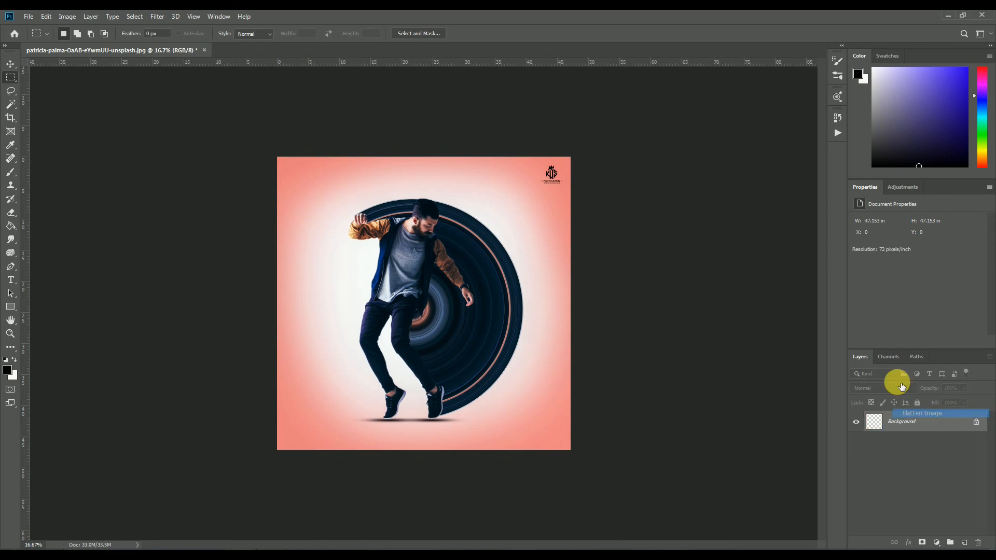
Compare the earliest Move state in the history with the last Flatten Image state, ending on the latter
click(837, 118)
scroll(771, 200, up, 10)
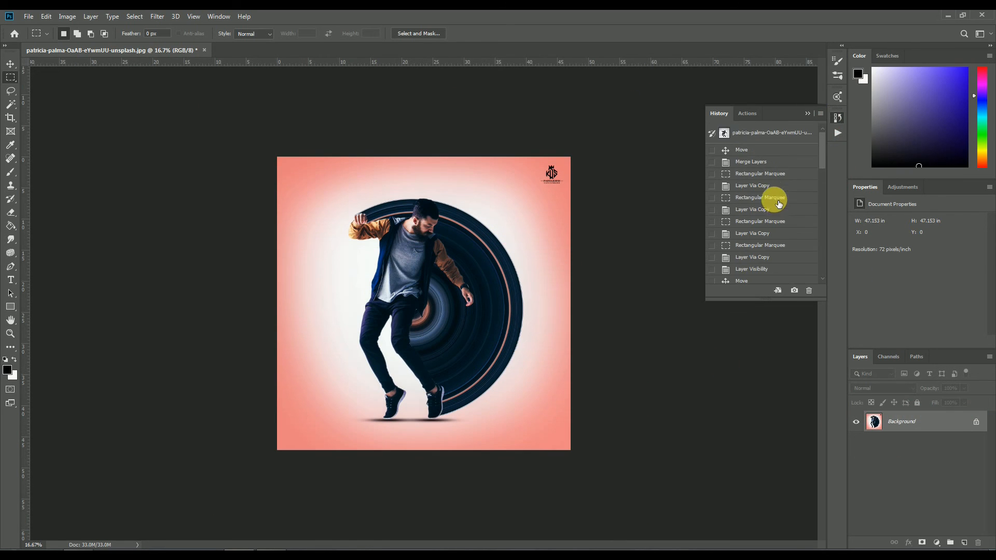
click(748, 151)
scroll(747, 155, down, 10)
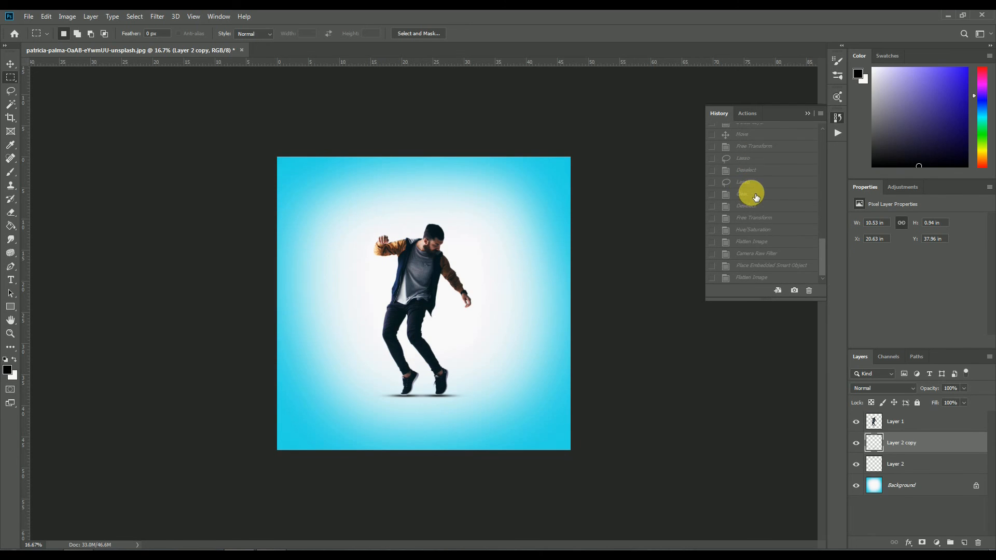
click(751, 277)
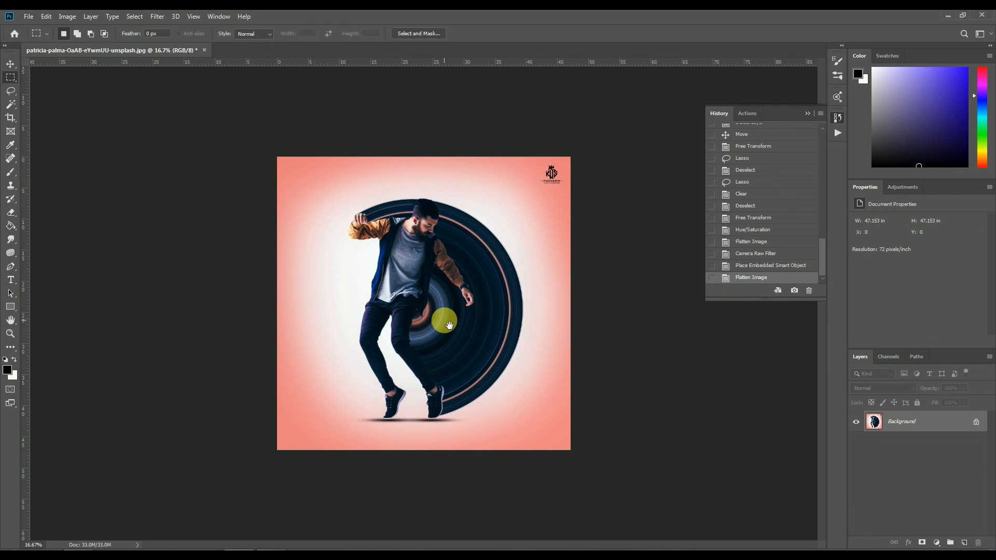
Save the artwork under a new file name as a JPEG in the Music library, at quality 12 with the Progressive format option
click(29, 18)
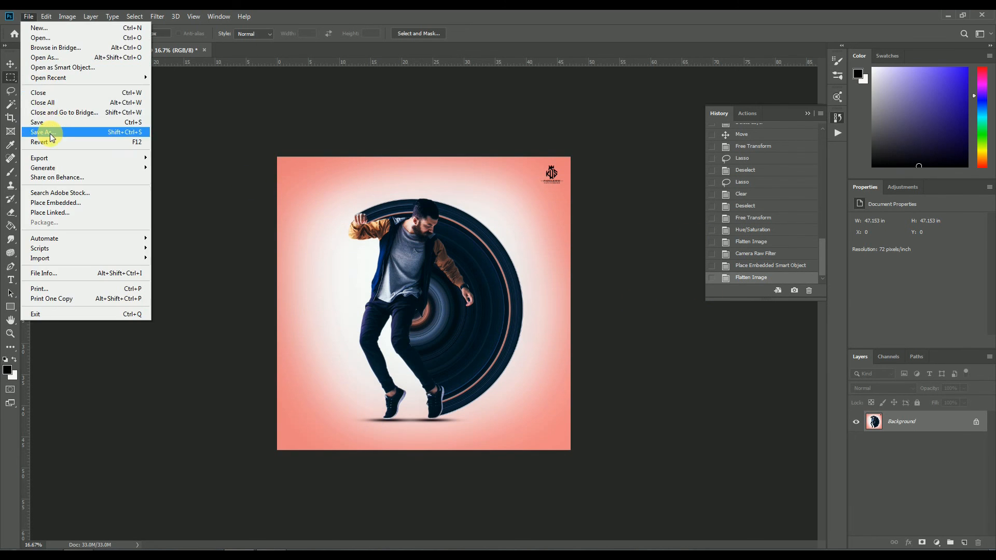
click(49, 133)
drag(205, 240, 89, 237)
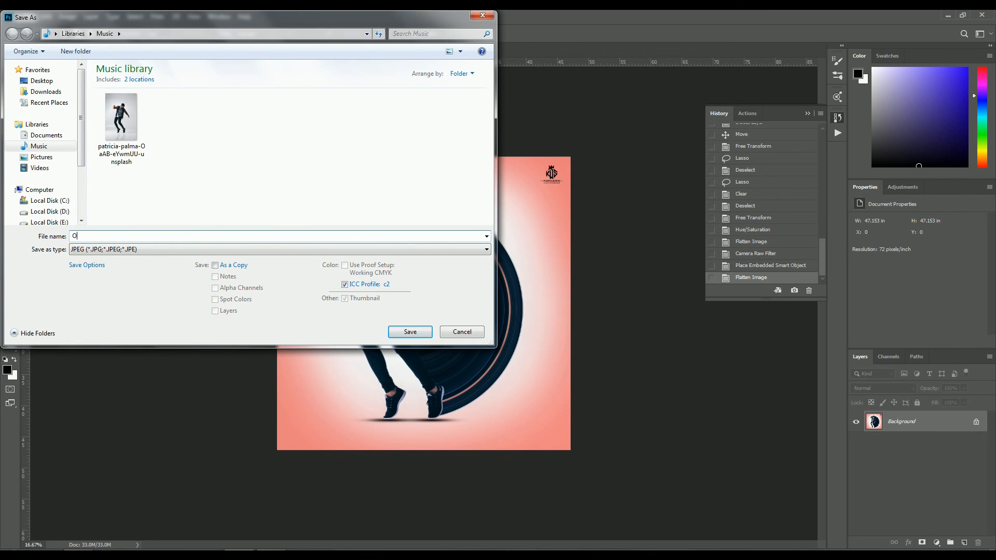
click(407, 333)
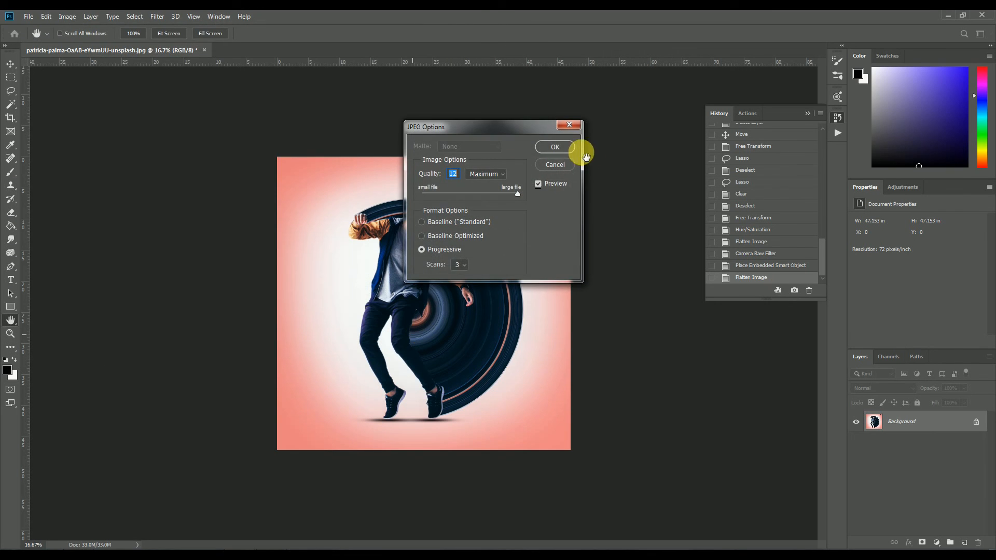
click(552, 149)
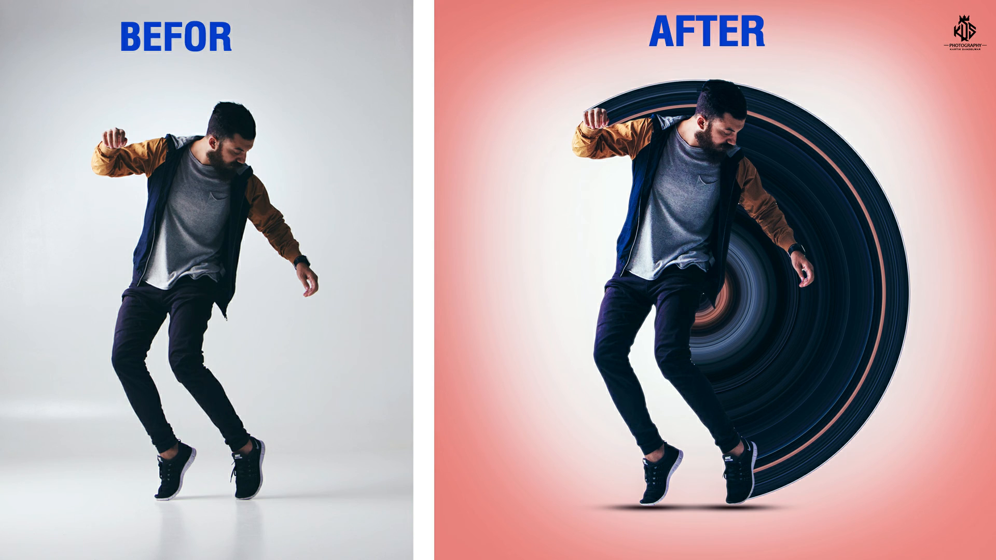